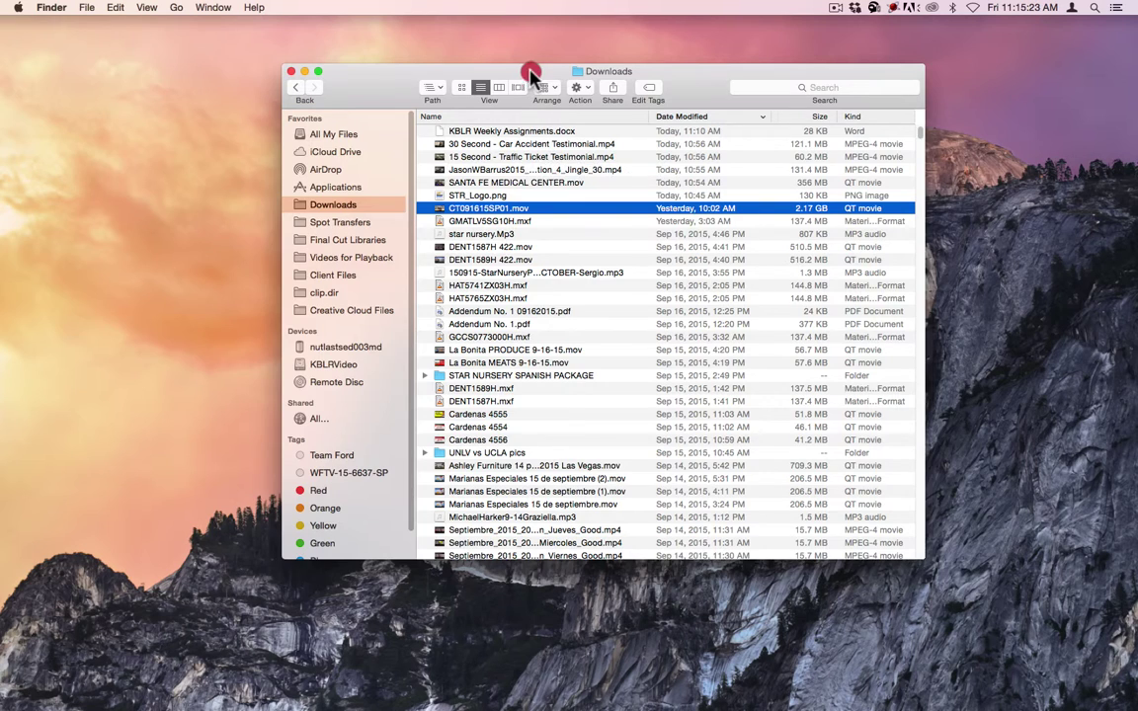
Step: Launch Adobe Media Encoder CC 2014 from the Adobe Apps group in Launchpad
left_click_drag(525, 76, 577, 78)
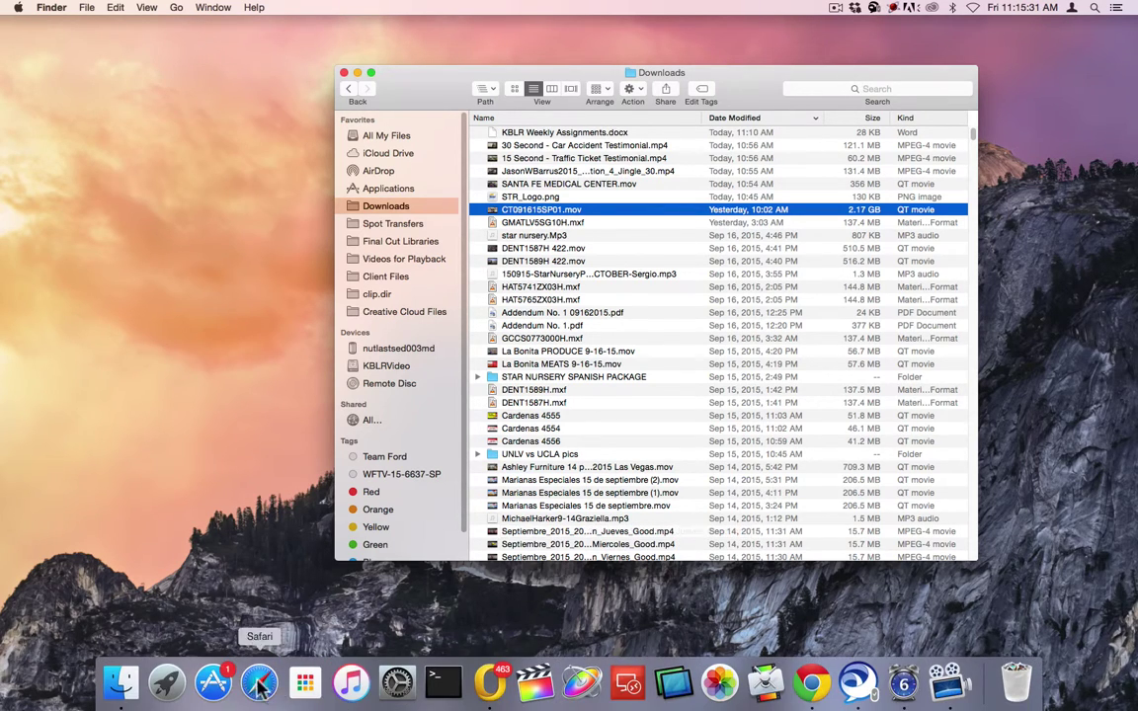
left_click(168, 683)
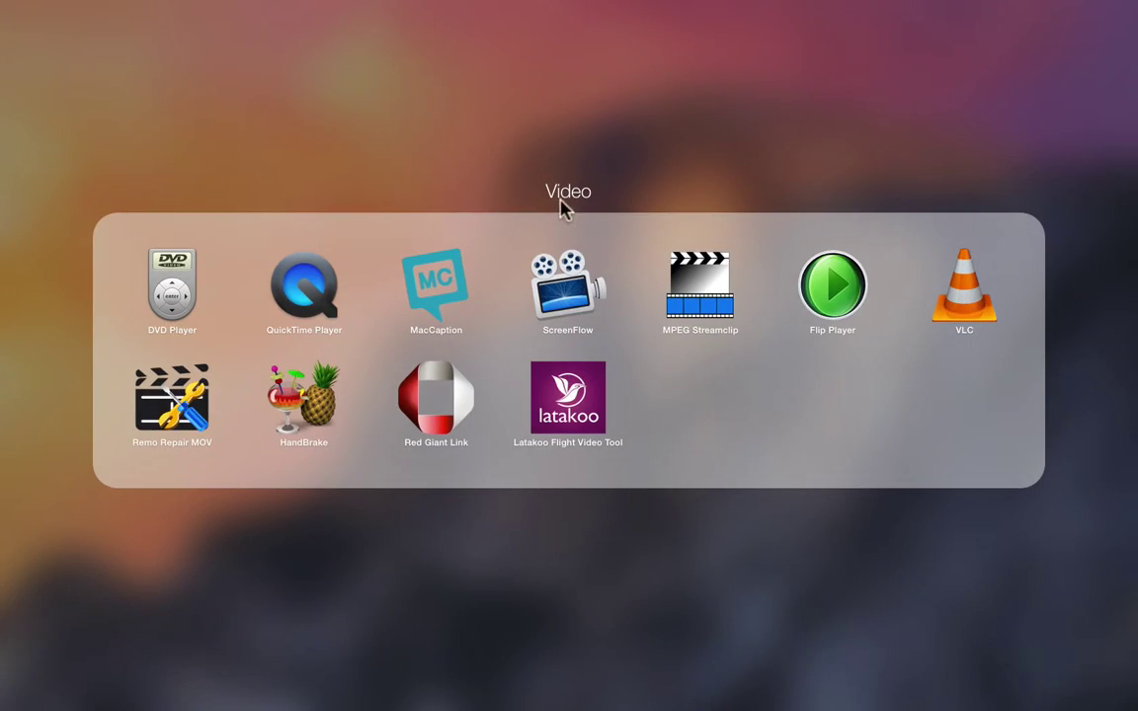
left_click(480, 157)
left_click(590, 91)
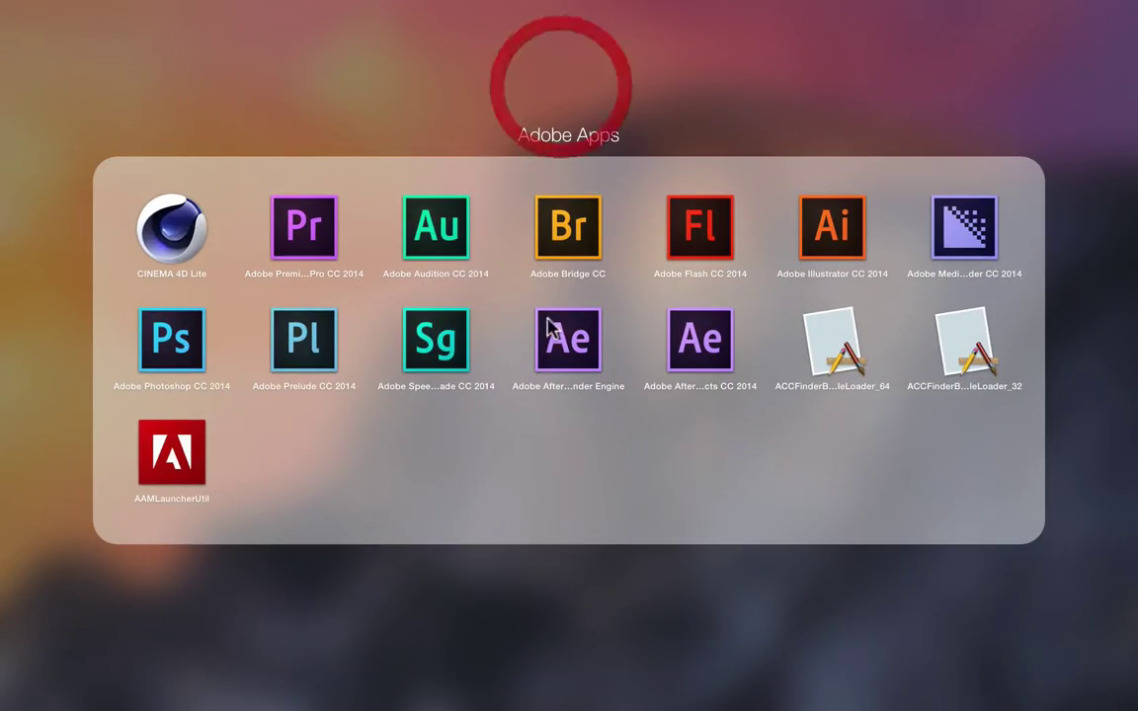
left_click(978, 234)
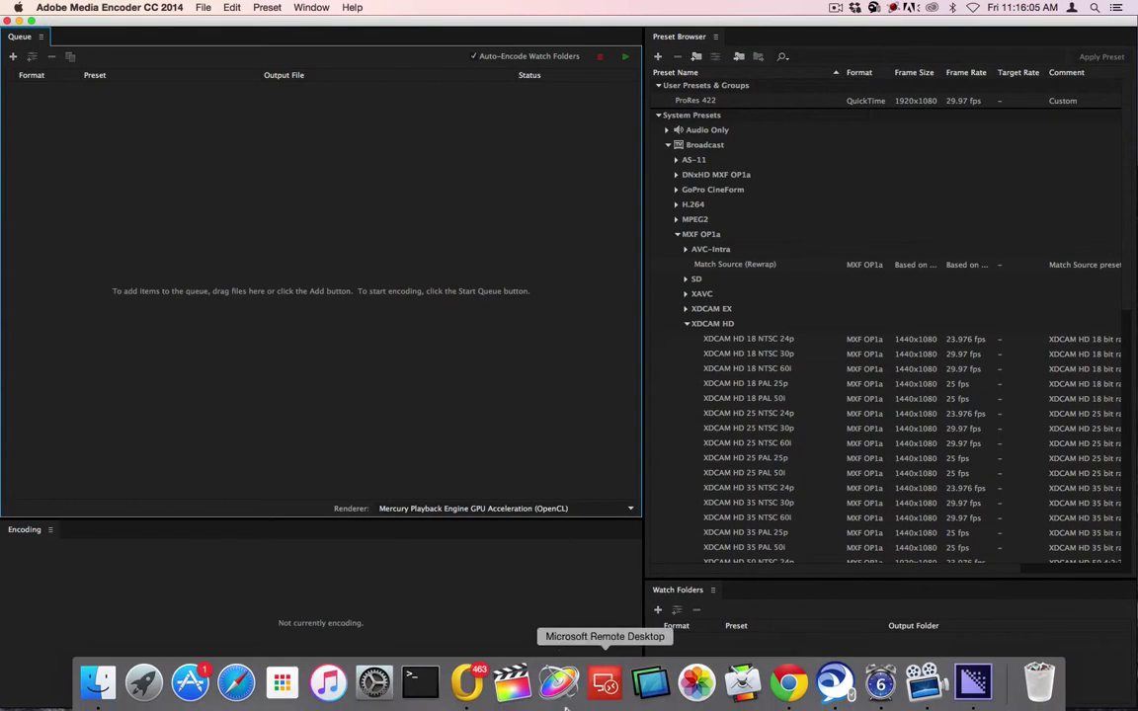
Step: Add CT091615SP01.mov from the Downloads folder in Finder to the Media Encoder queue
left_click(99, 682)
left_click_drag(553, 208, 200, 192)
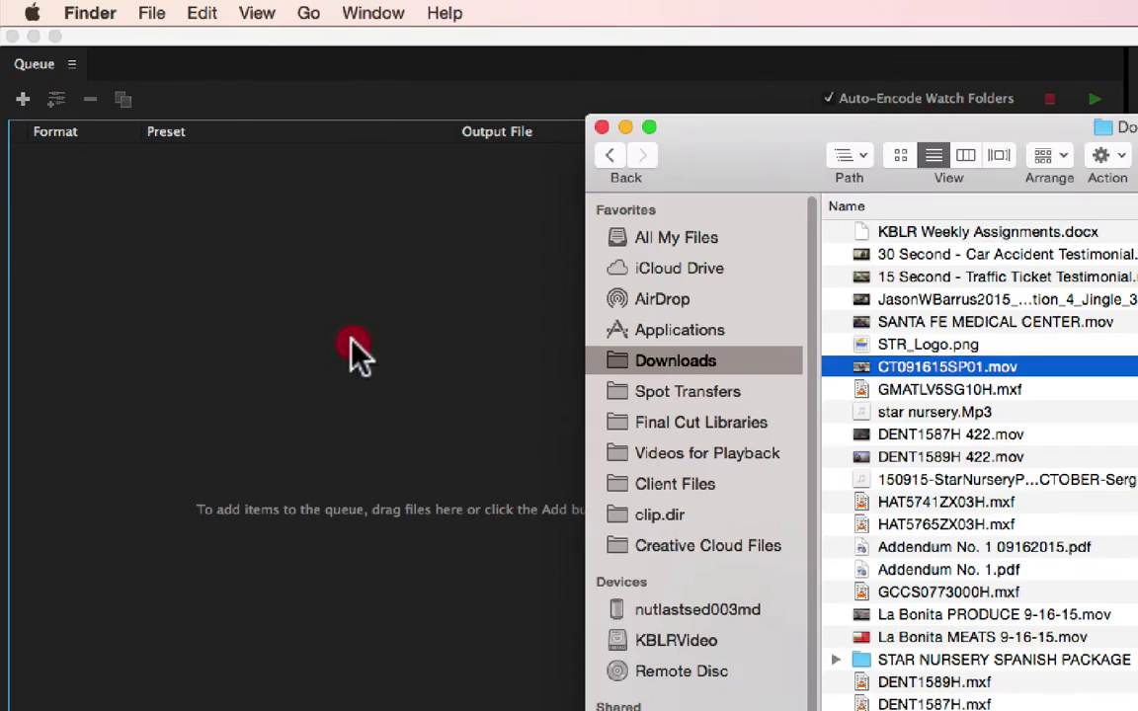
left_click_drag(358, 350, 357, 351)
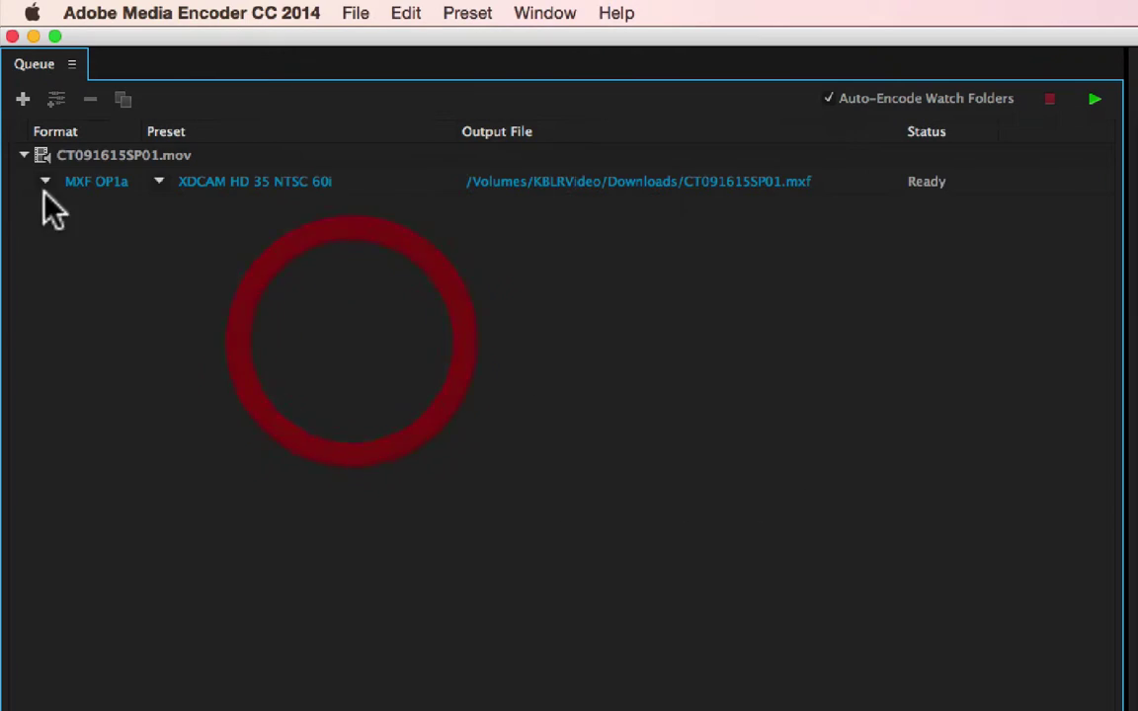
Step: Set the queued clip's format to MXF OP1a and its preset to XDCAM HD 35 NTSC 60i
left_click(45, 182)
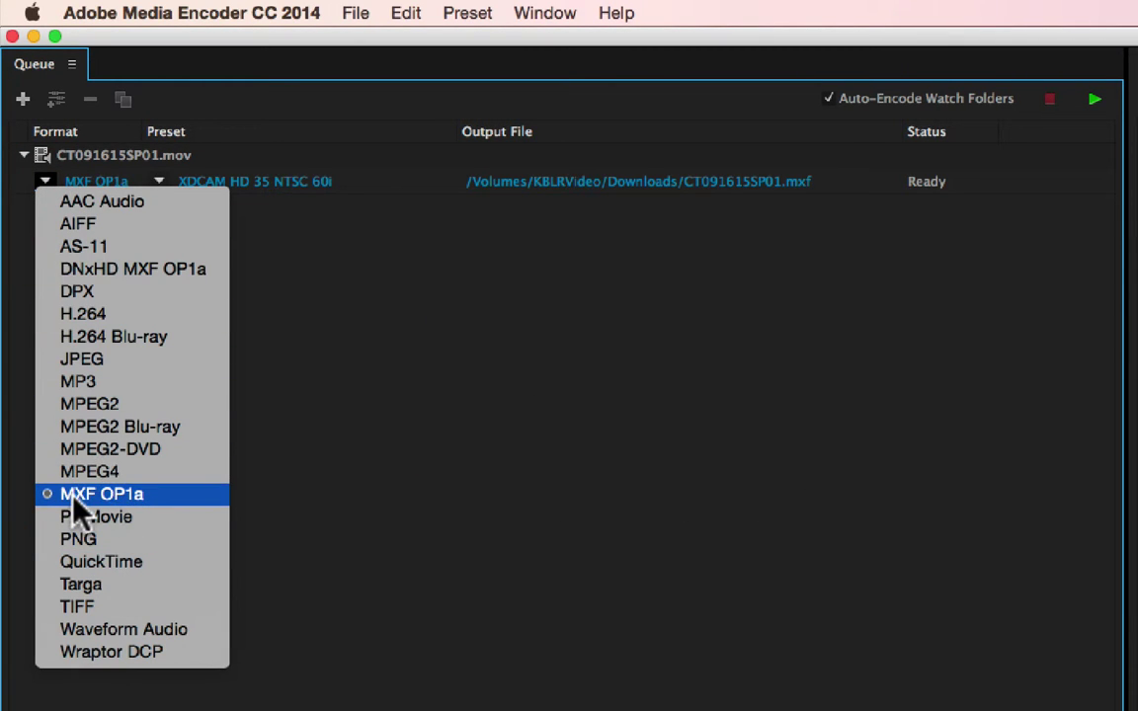
left_click(137, 497)
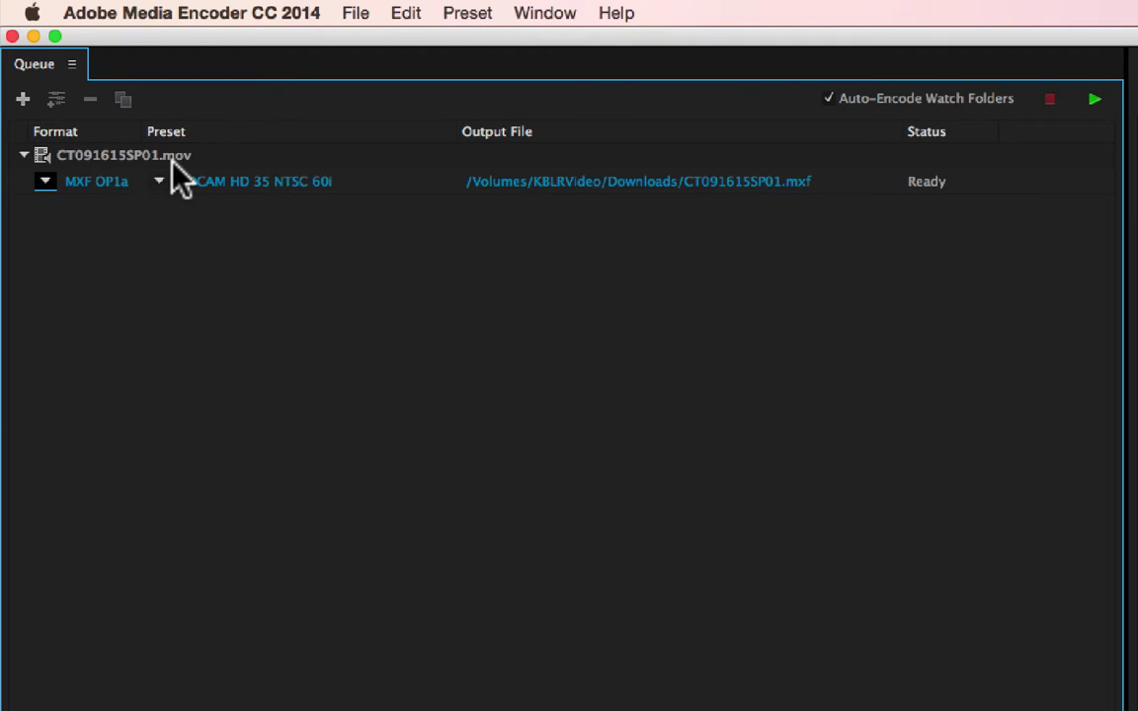
left_click(157, 182)
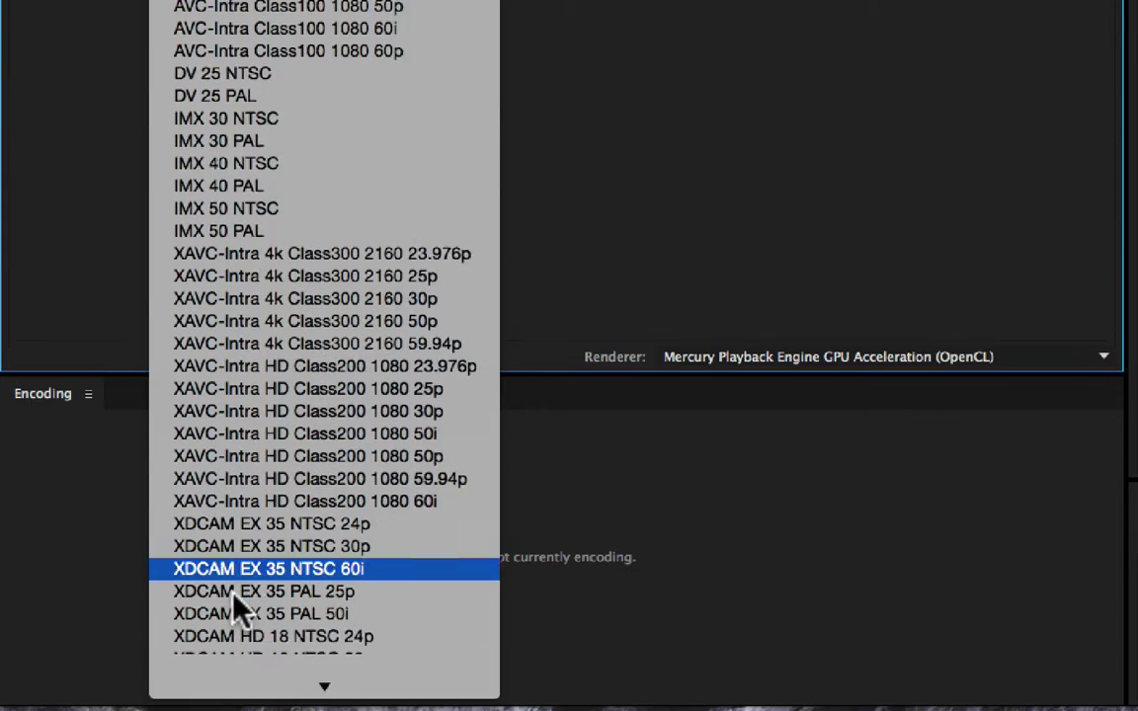
scroll(237, 316, "down", 6)
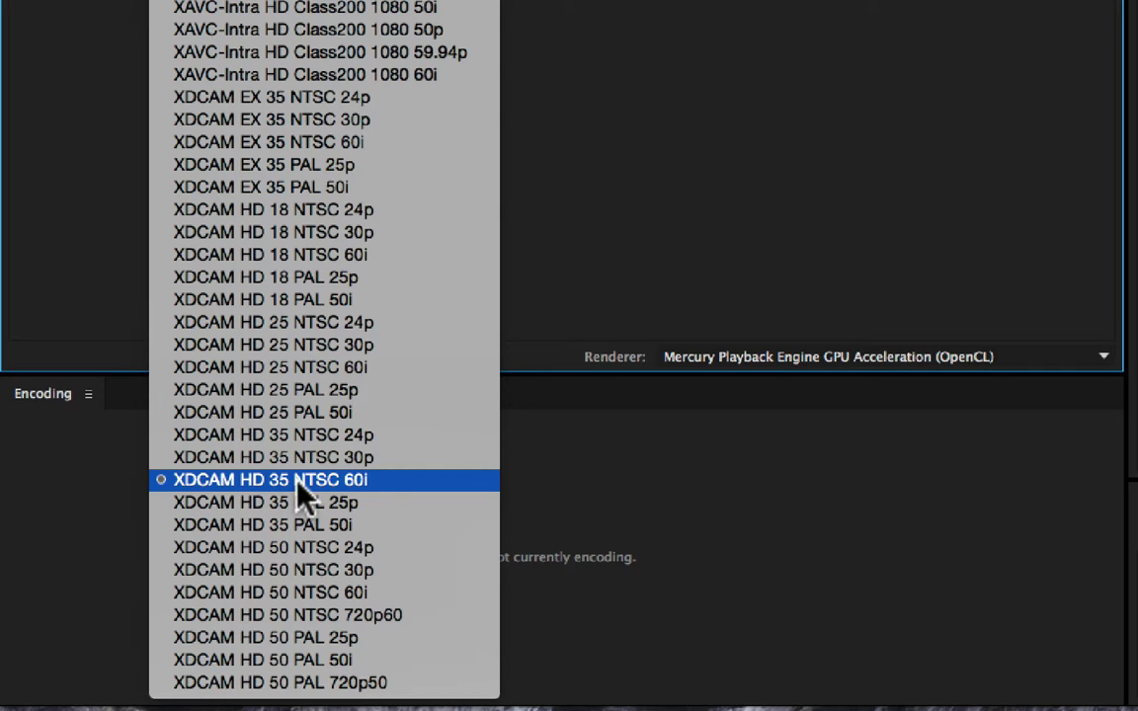
left_click(383, 484)
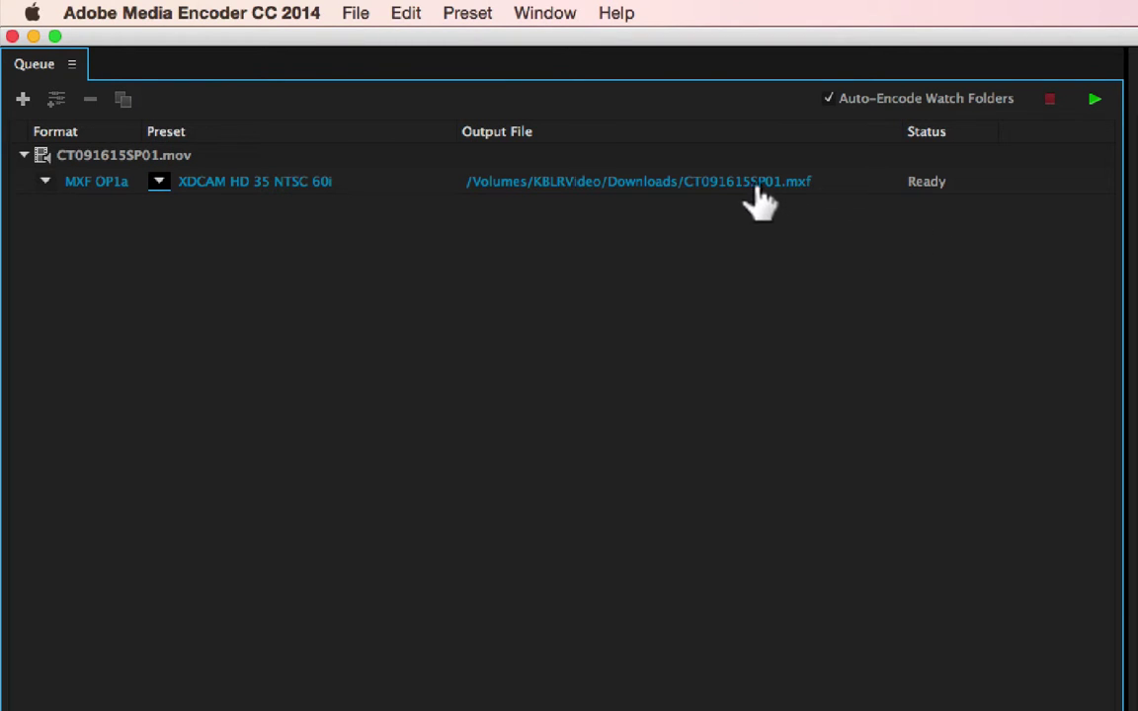
Step: Set the output file to save as CT091615SP01 in the Spot Transfers folder
left_click(731, 186)
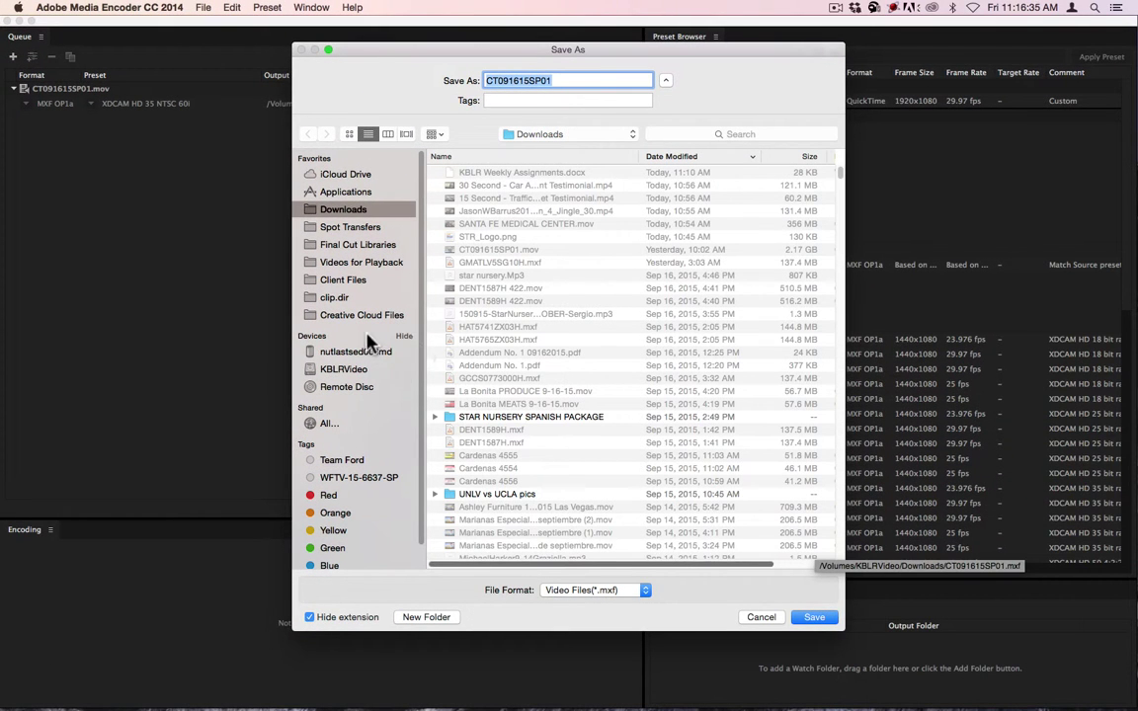
scroll(370, 365, "down", 1)
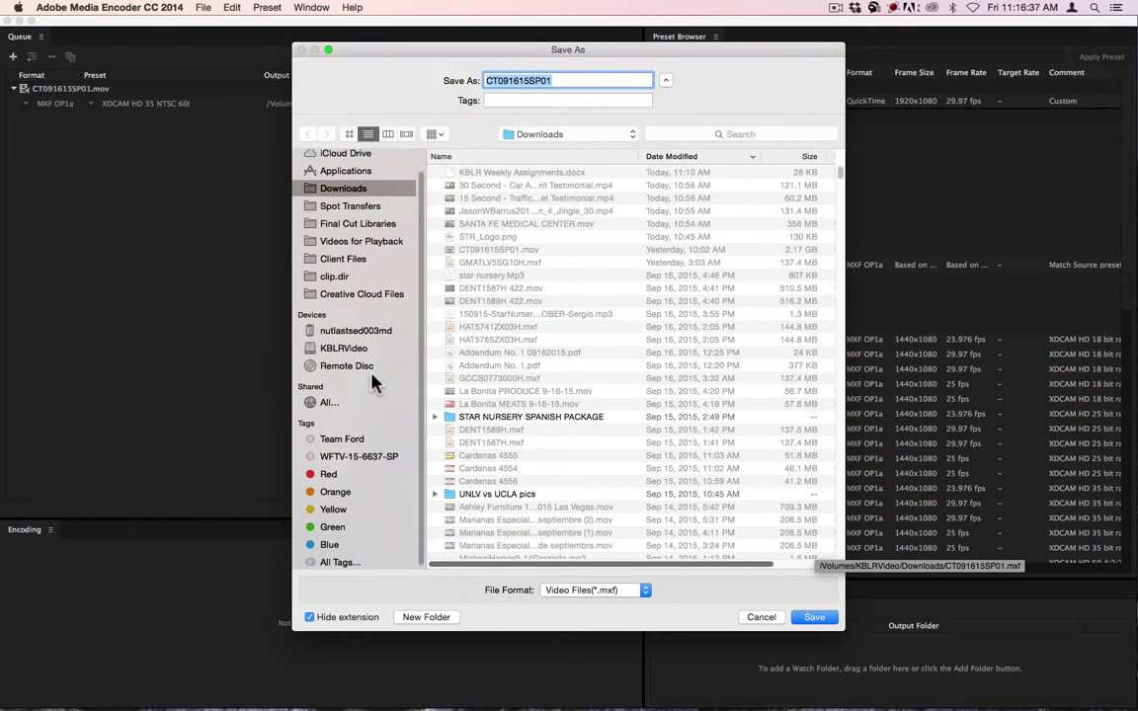
left_click(342, 205)
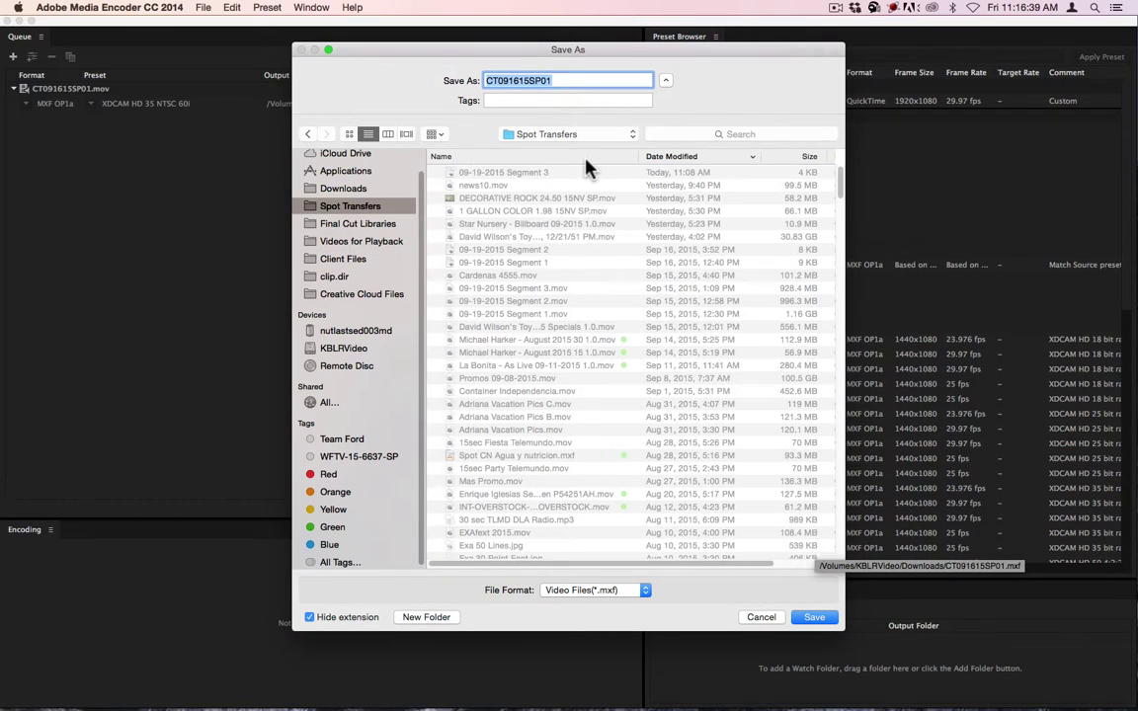
left_click(813, 616)
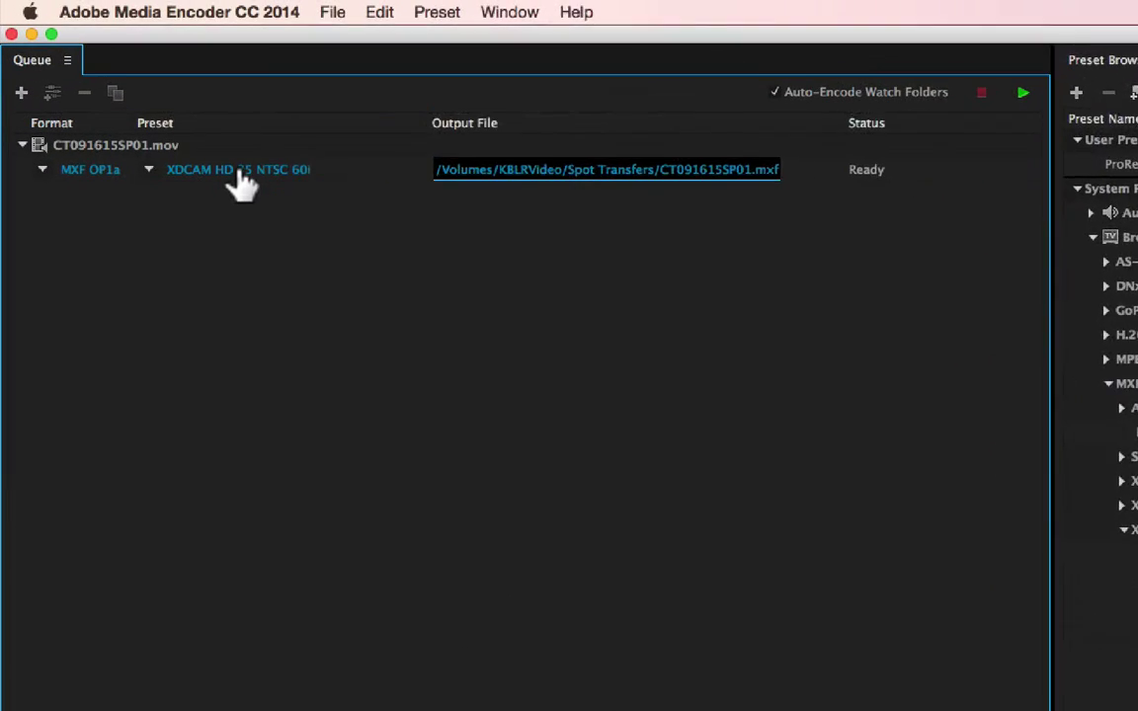
Step: Open the queued clip's export settings and go through the video and audio settings to the caption options
left_click(240, 173)
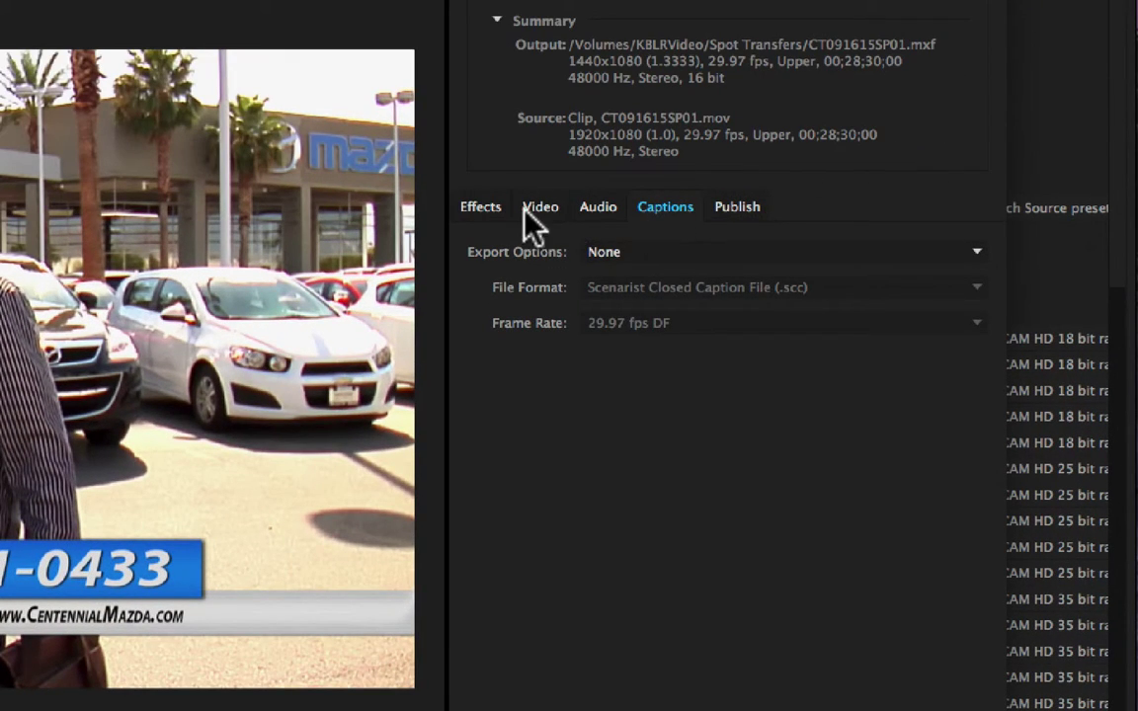
left_click(535, 210)
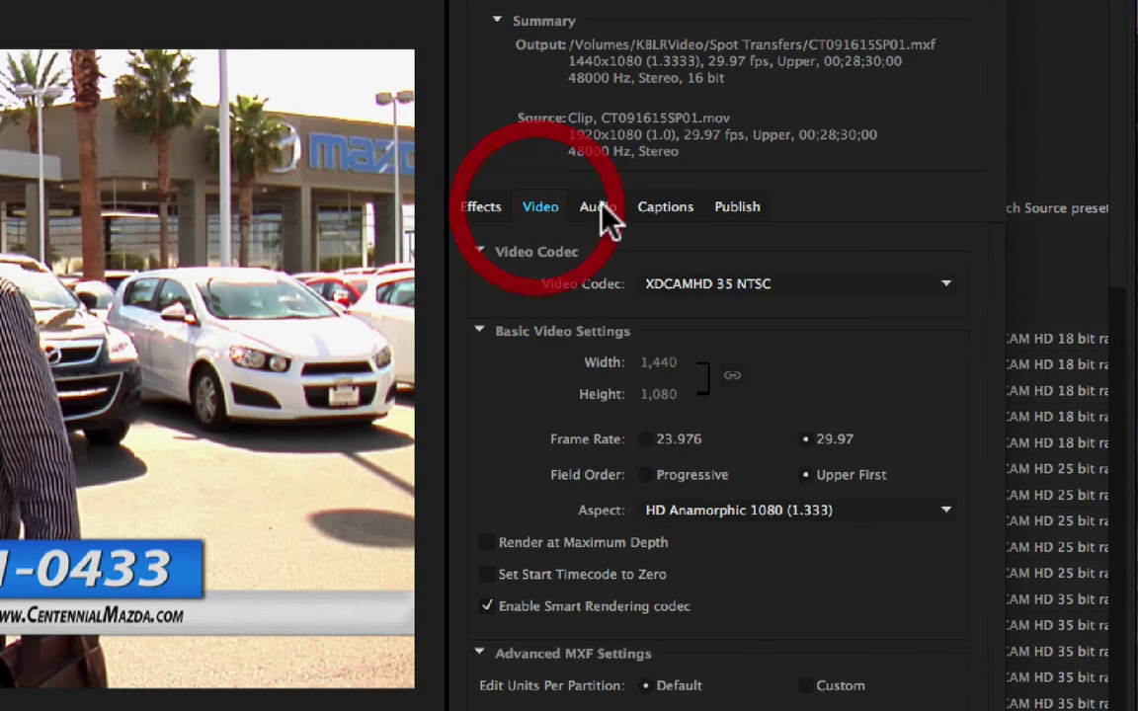
left_click(599, 208)
left_click(669, 208)
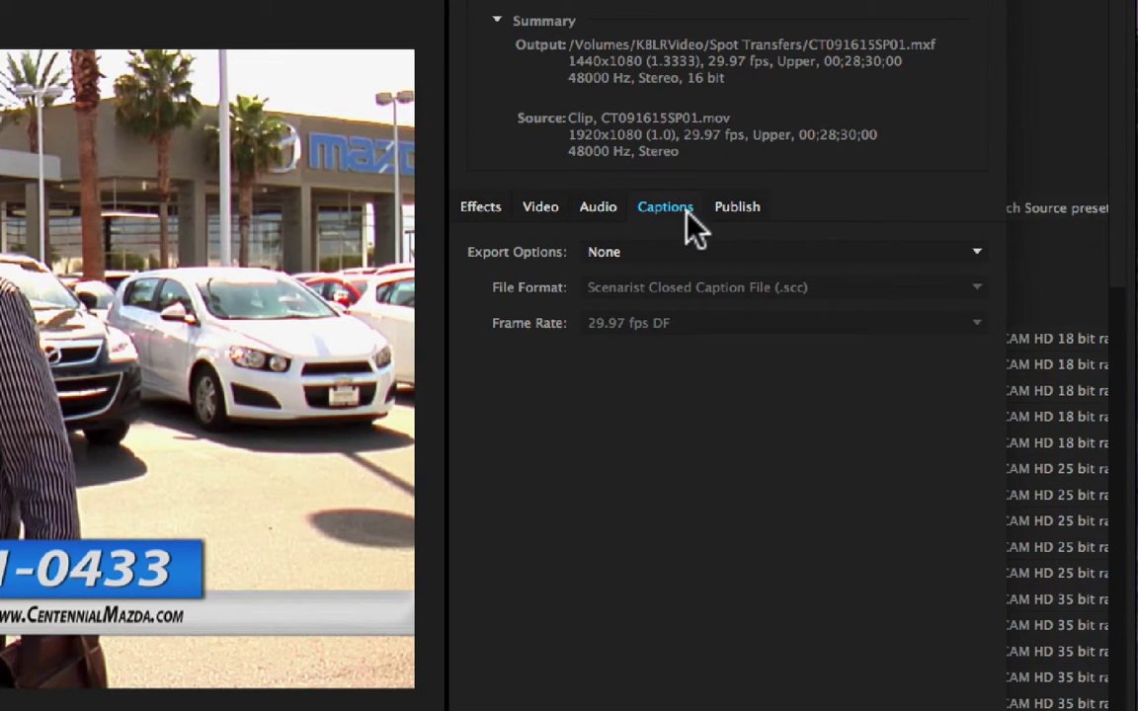
Step: Set the captions to export as a sidecar file in Scenarist Closed Caption File (.scc) format
left_click(664, 252)
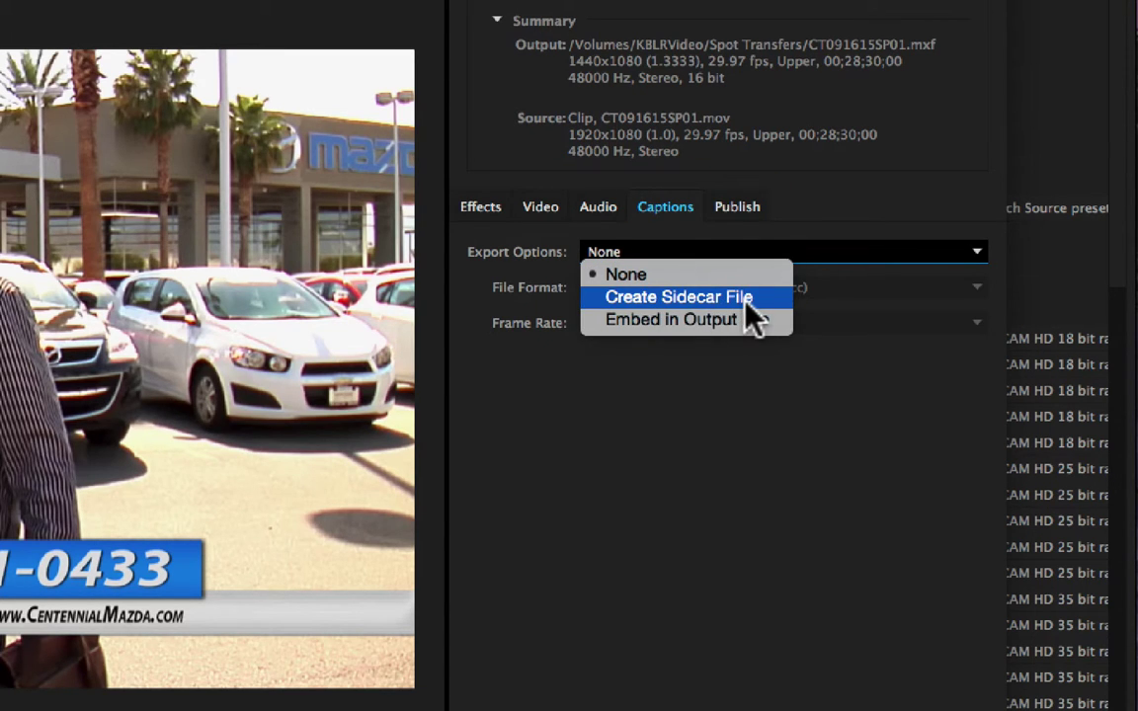
left_click(691, 299)
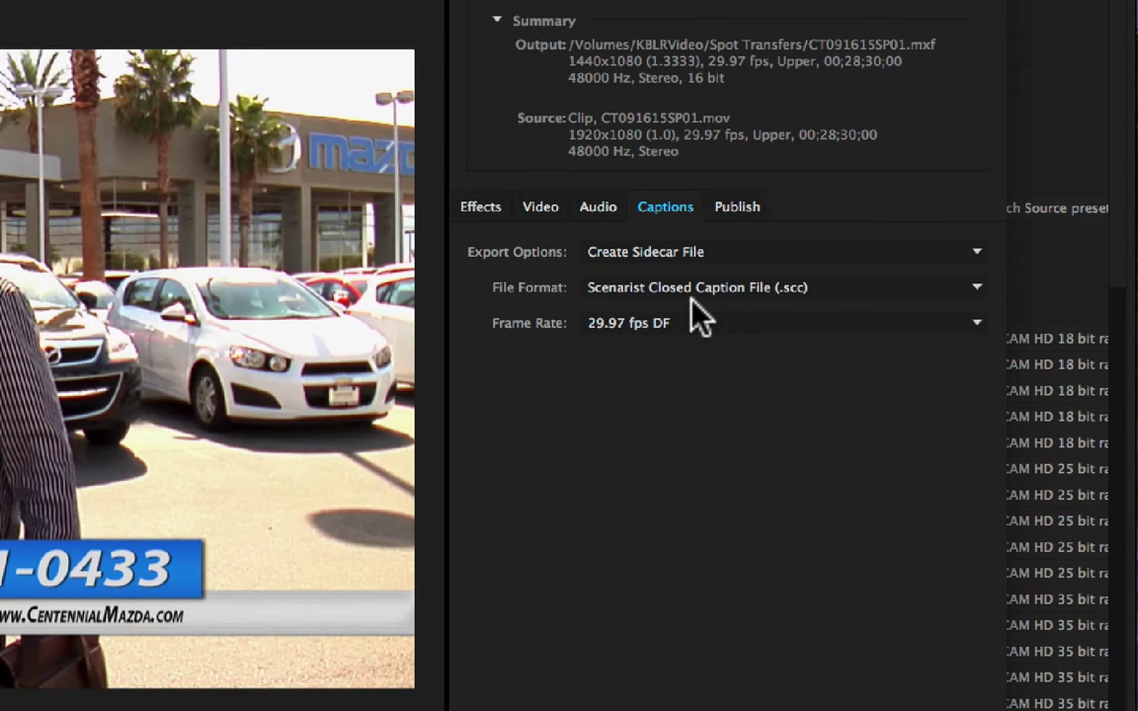
left_click(724, 286)
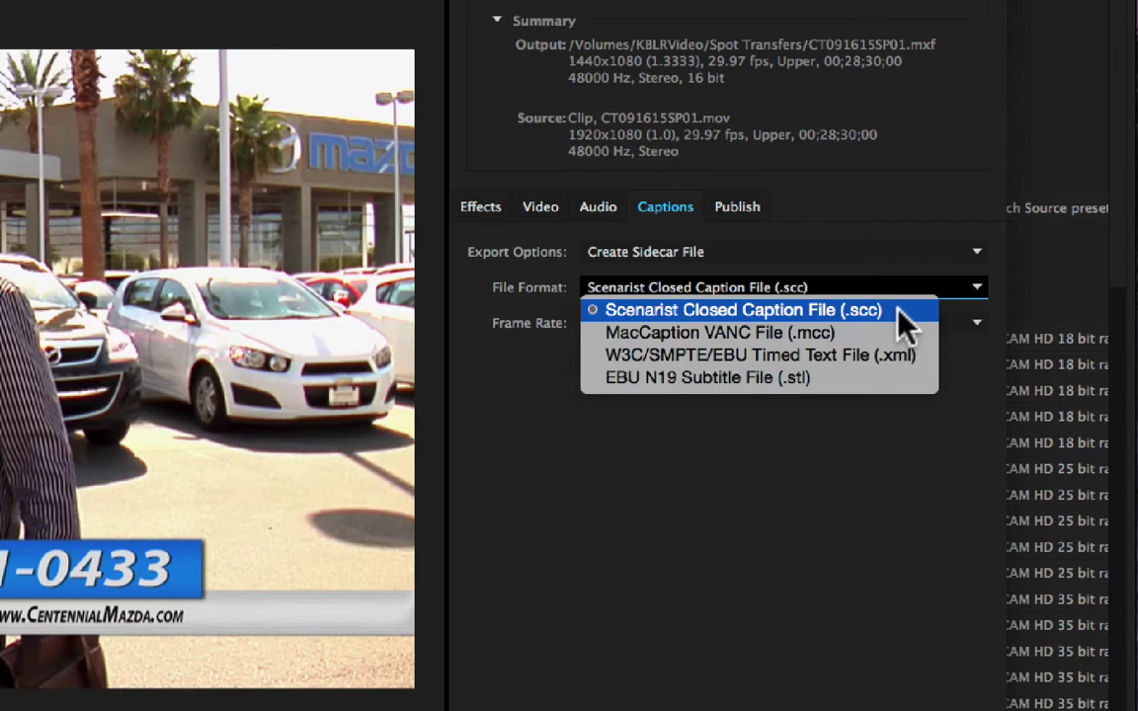
left_click(894, 311)
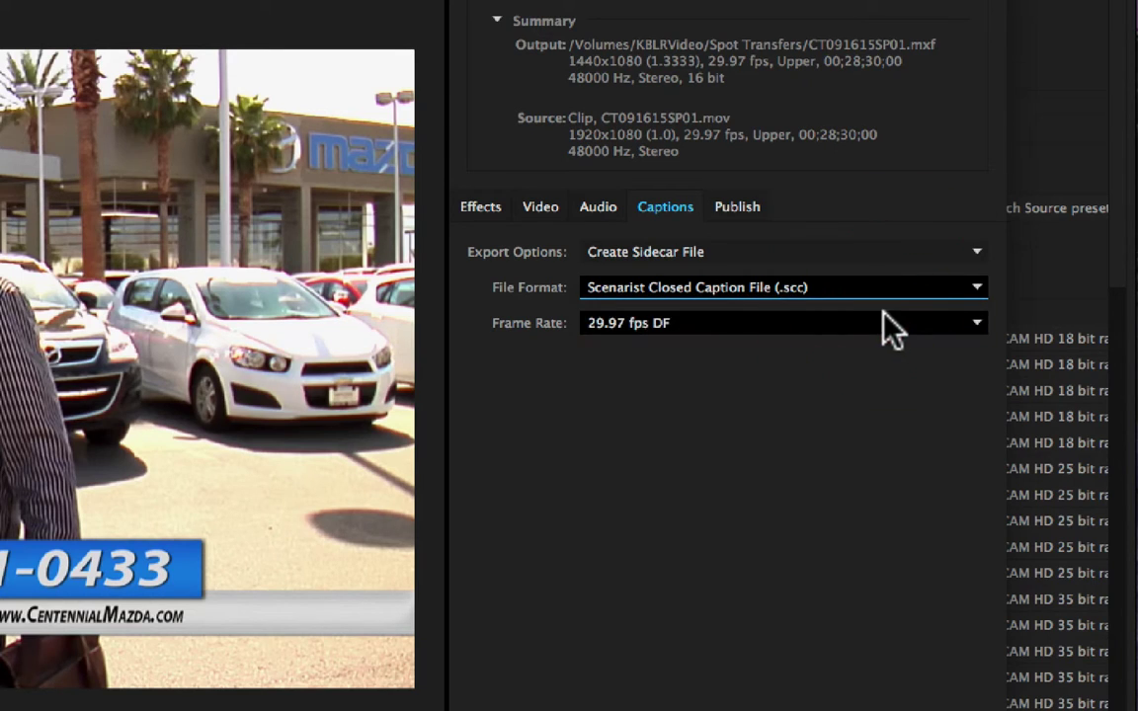
left_click(886, 286)
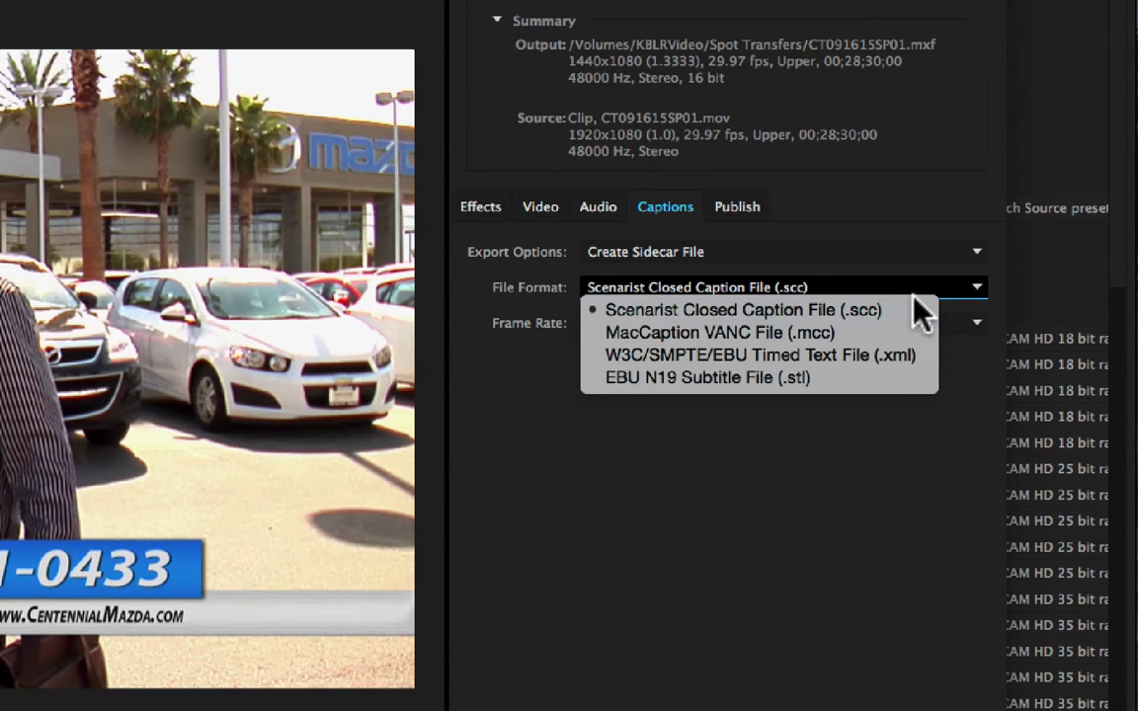
left_click(891, 242)
Step: Try the Embed in Output File caption option and return the export option to Create Sidecar File
left_click(751, 251)
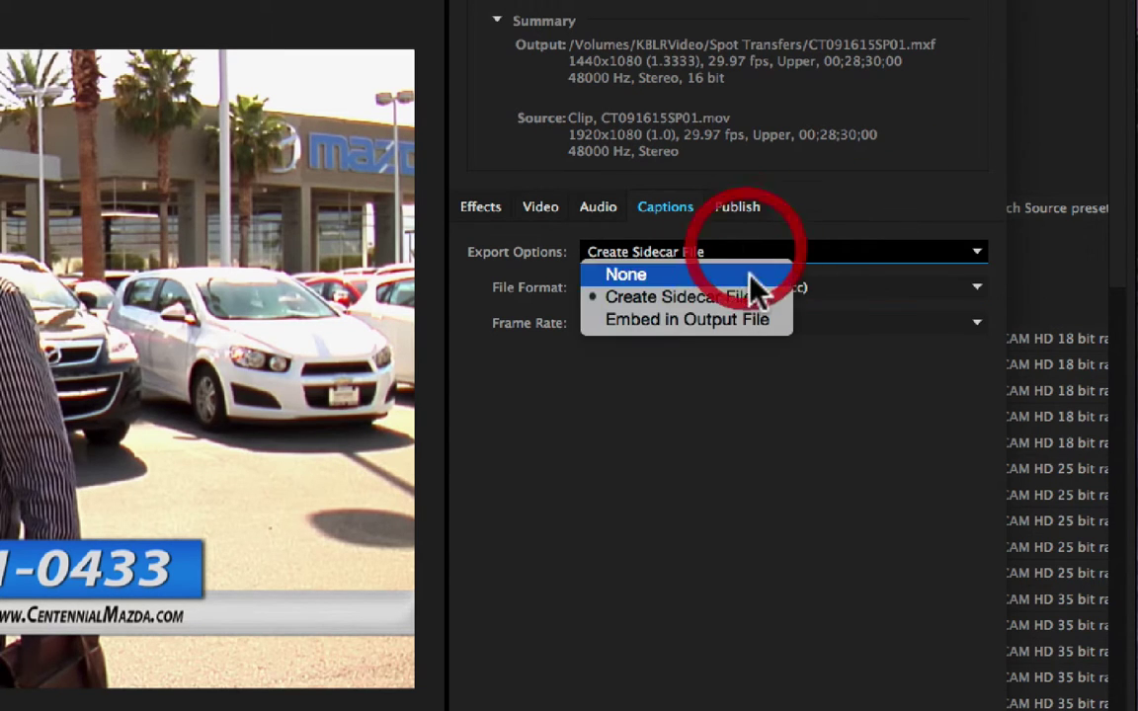
left_click(726, 321)
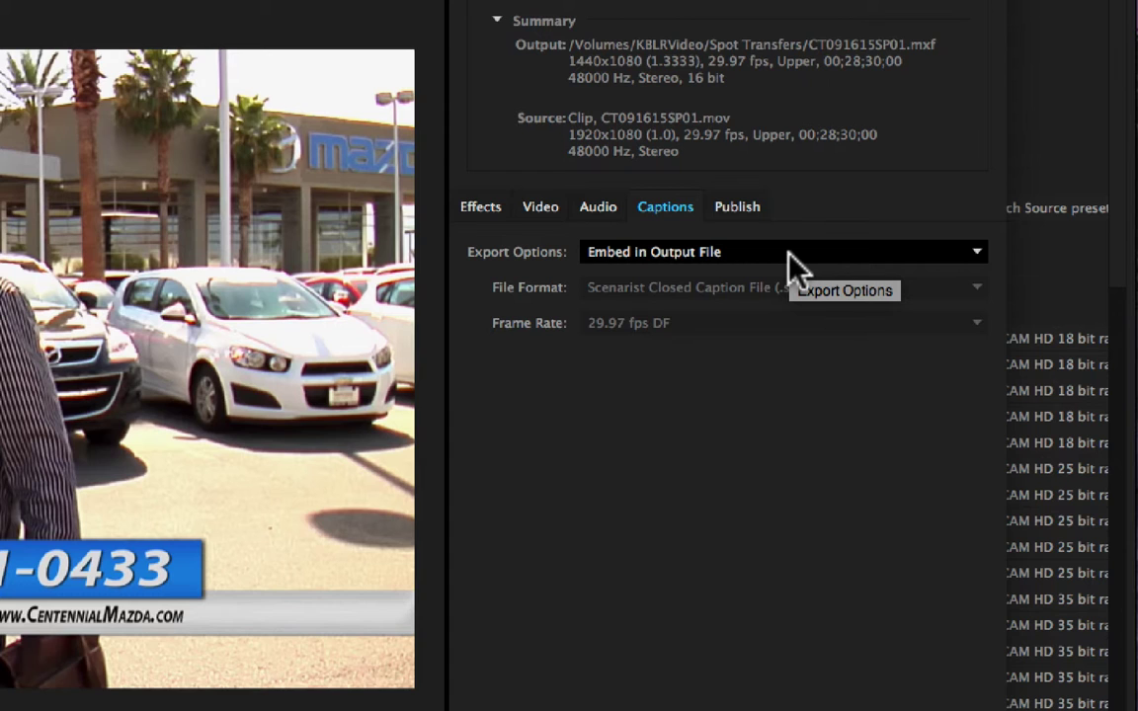
left_click(788, 260)
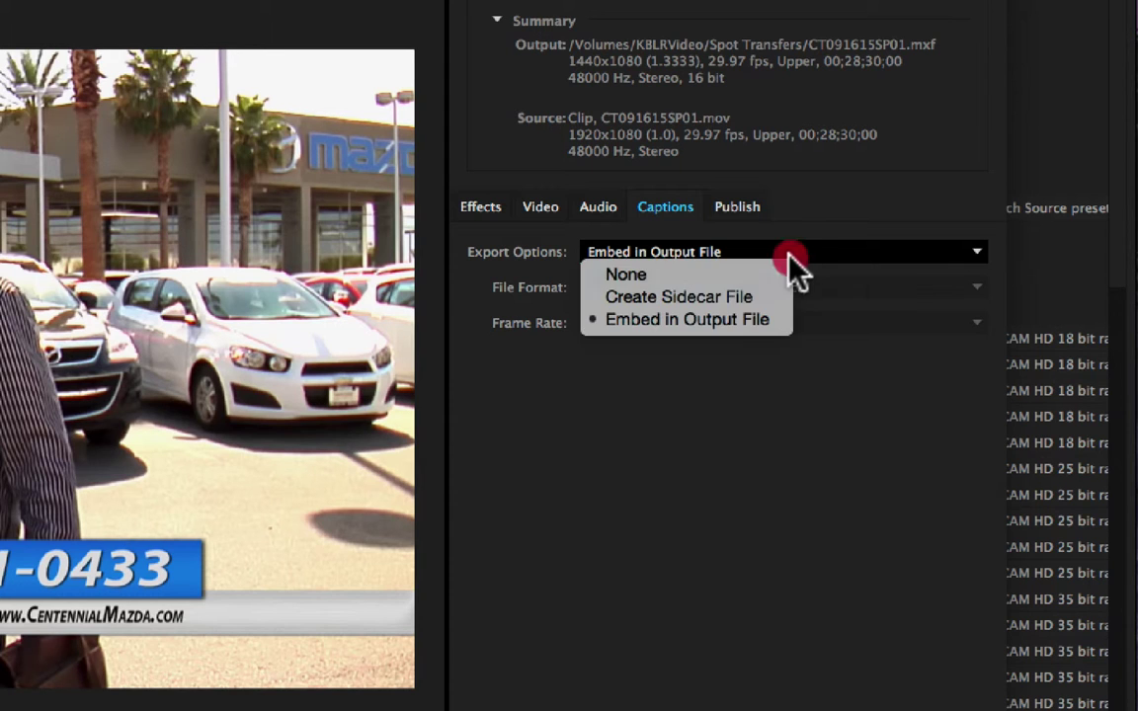
left_click(741, 300)
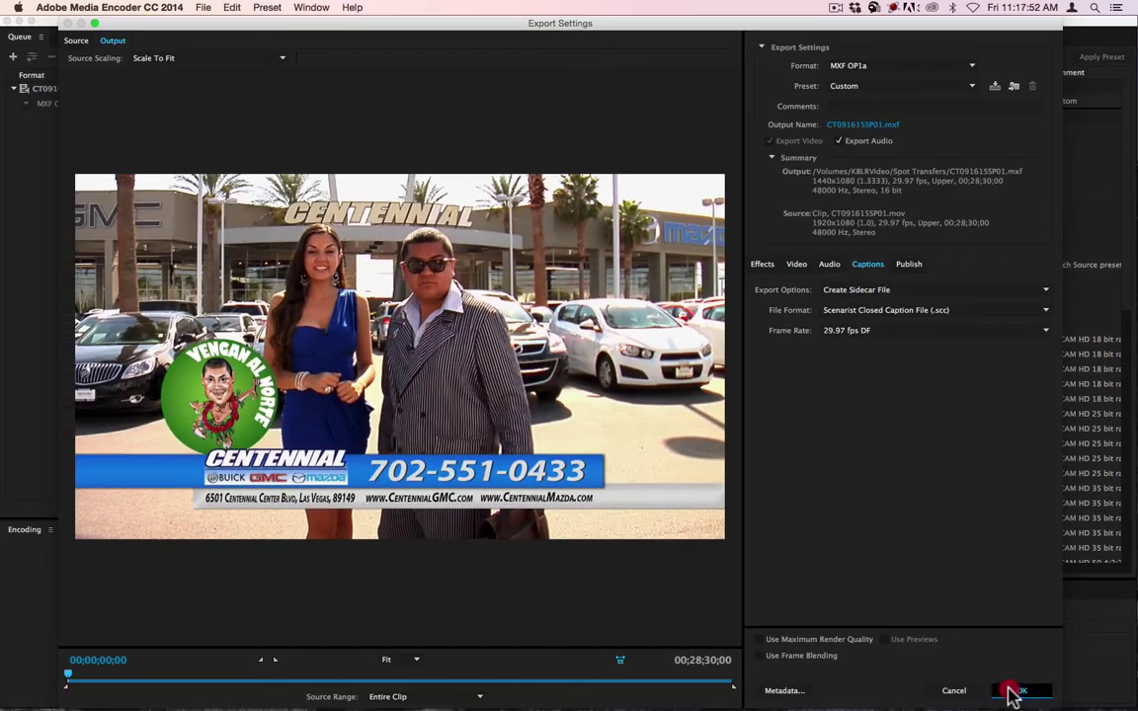
Step: Apply the export settings and start encoding the queue
left_click(1010, 689)
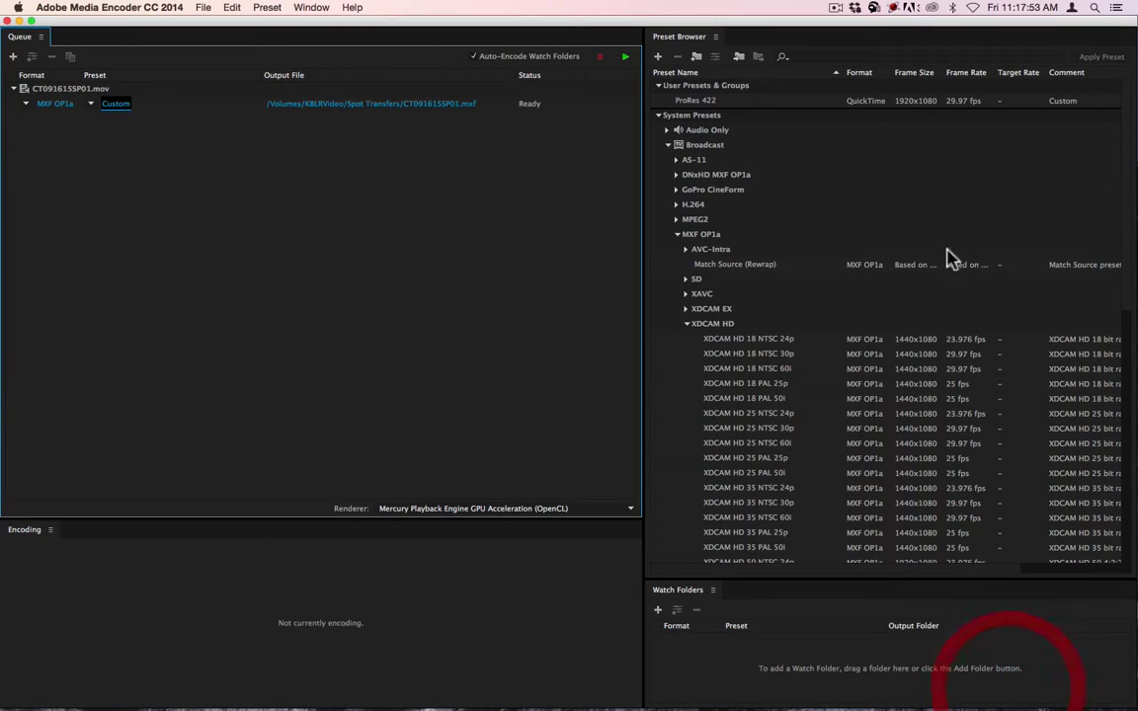
left_click(626, 58)
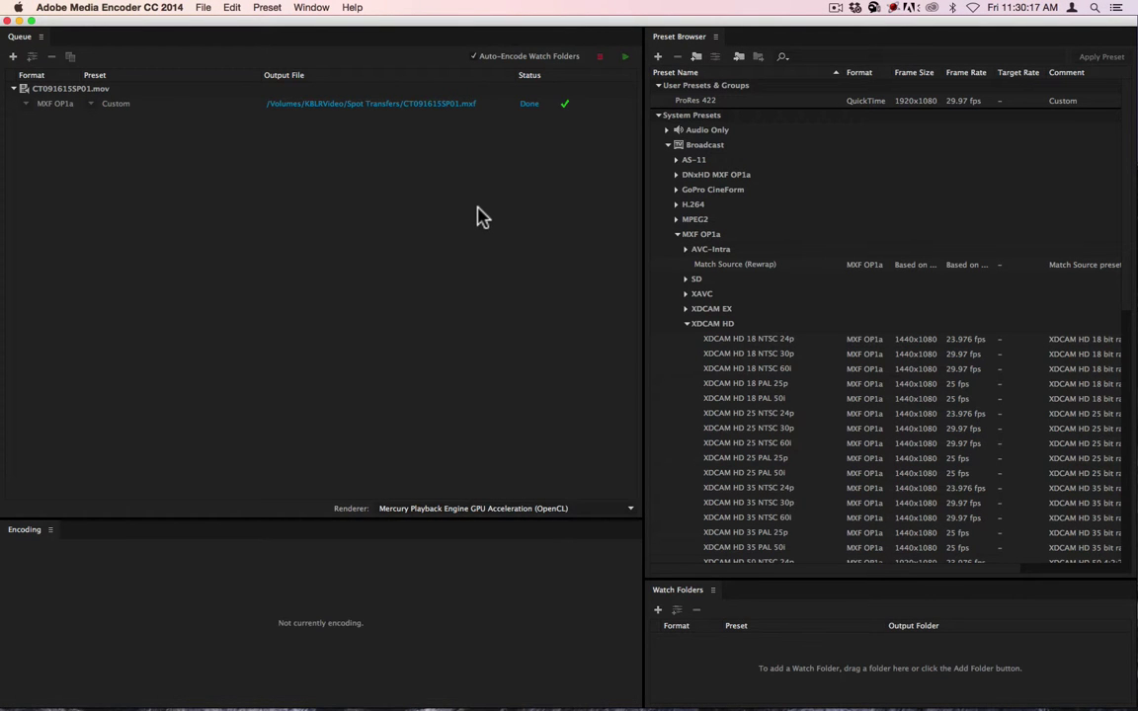
Step: Close Media Encoder and open the Spot Transfers folder in Finder
left_click(6, 28)
left_click(7, 22)
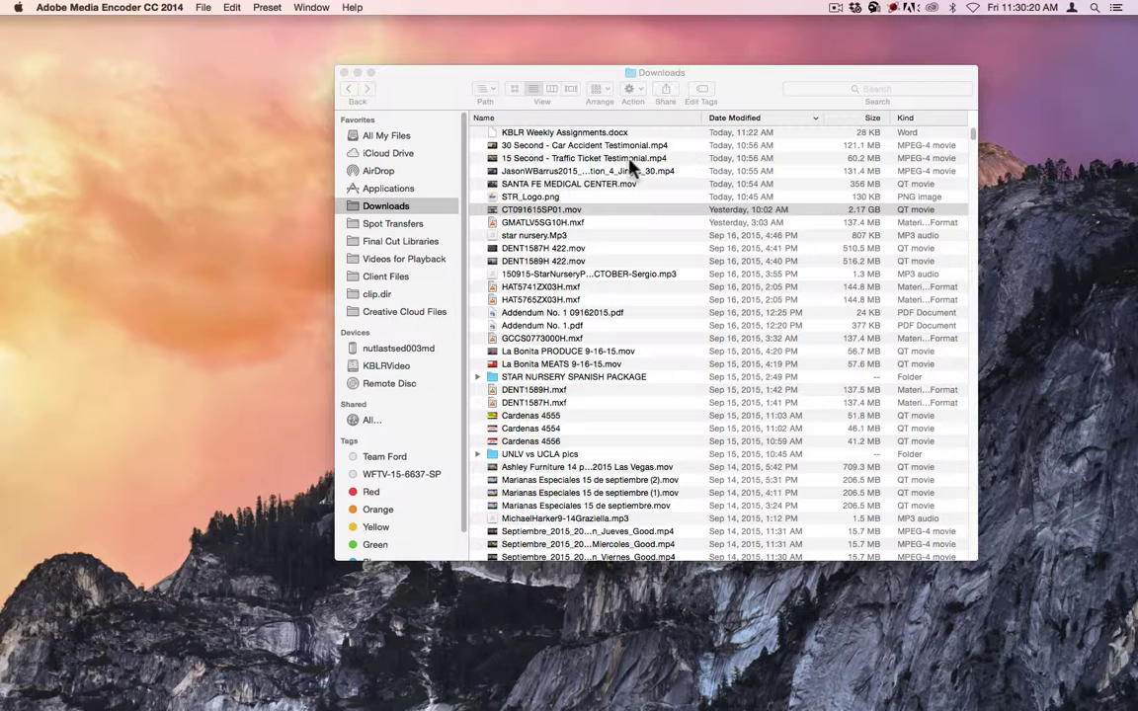
left_click(560, 227)
left_click(407, 224)
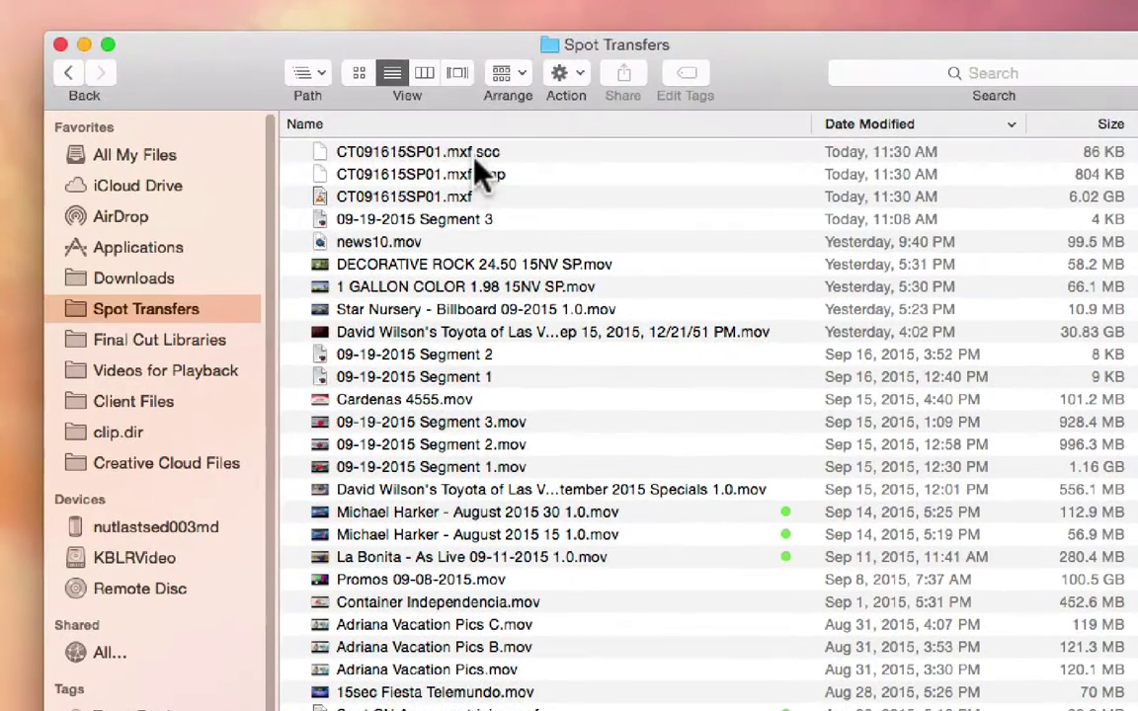
Step: Check the exported .scc and .mxf files and delete CT091615SP01.mxf.xmp from the Spot Transfers folder
left_click(472, 146)
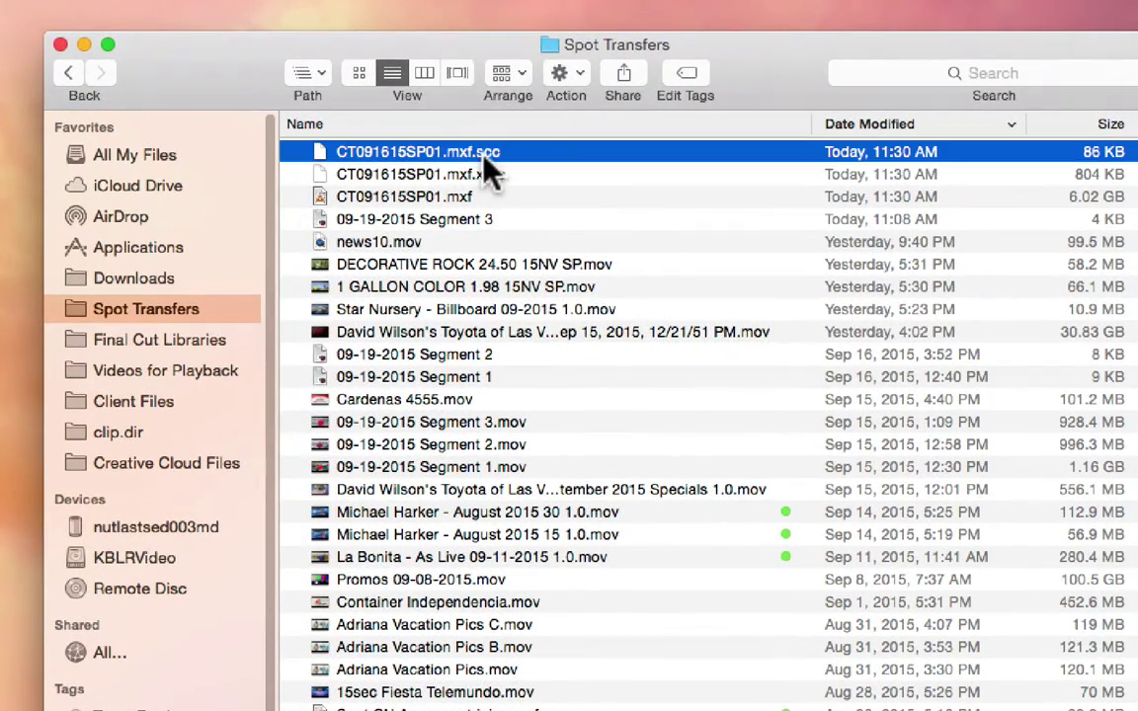
left_click(464, 193)
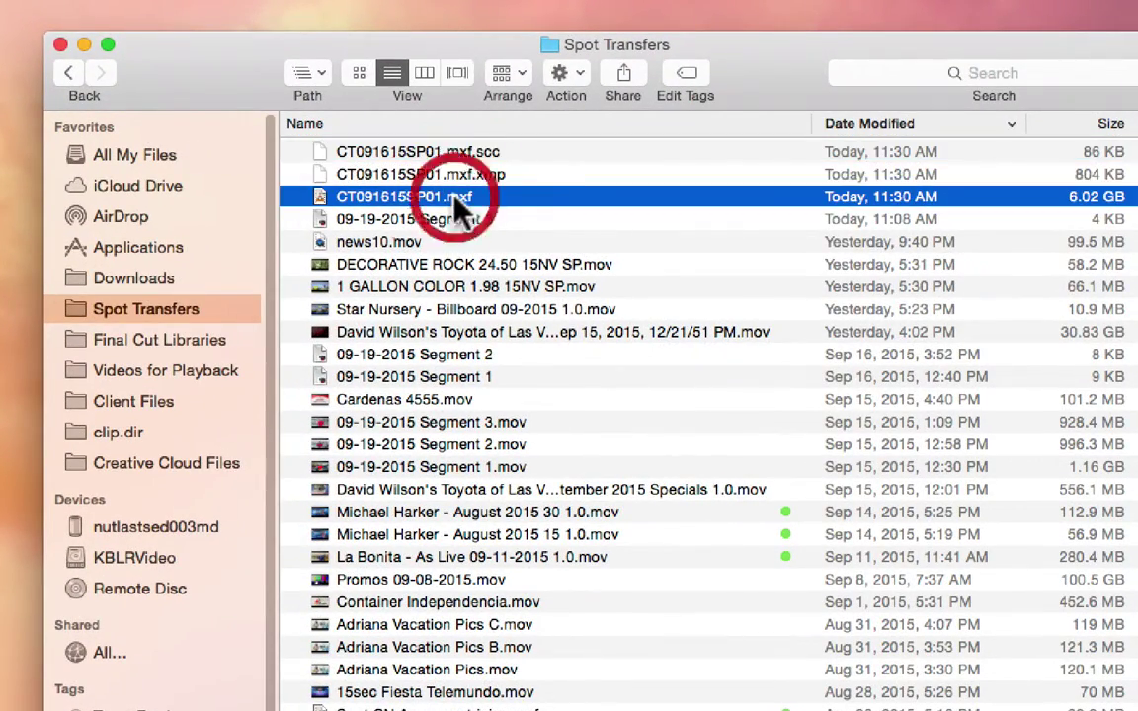
left_click(474, 175)
key("super+BackSpace")
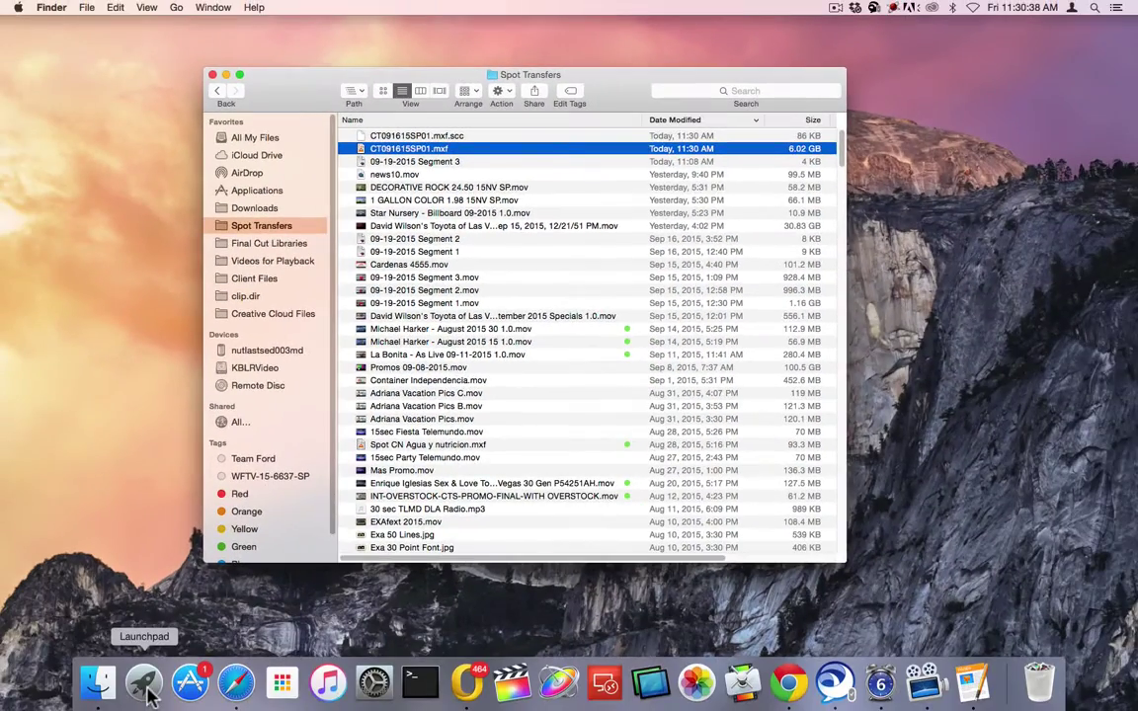
Step: Launch MacCaption from the Video group of applications
left_click(149, 694)
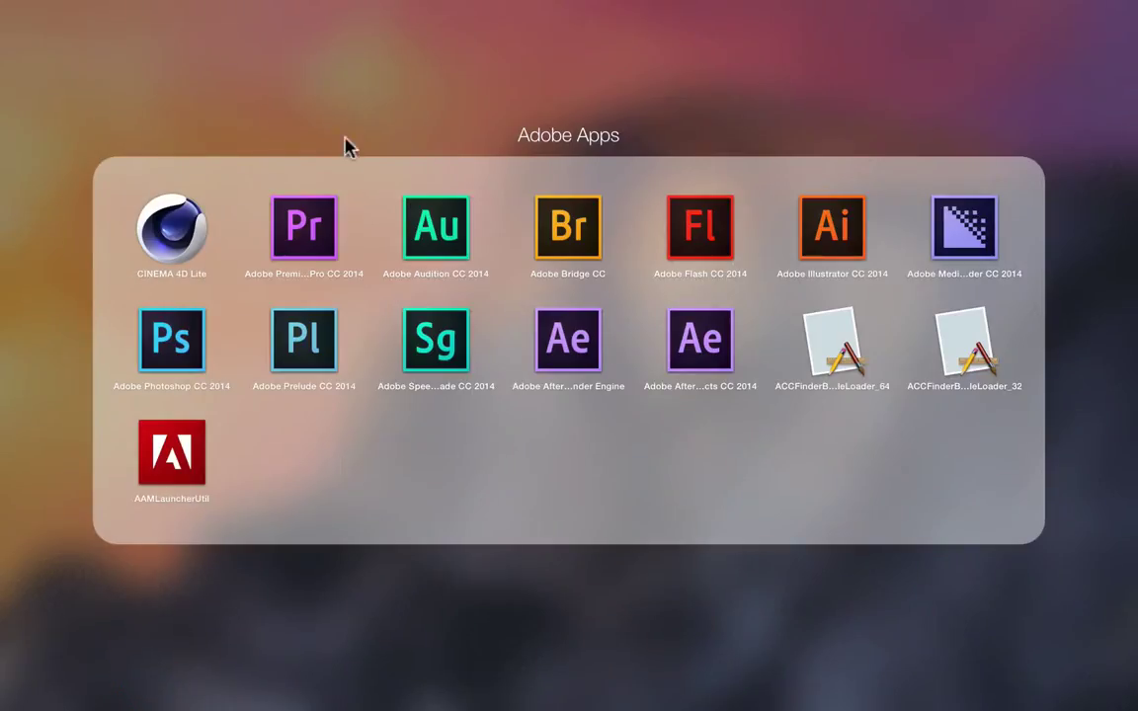
left_click(345, 145)
left_click(194, 91)
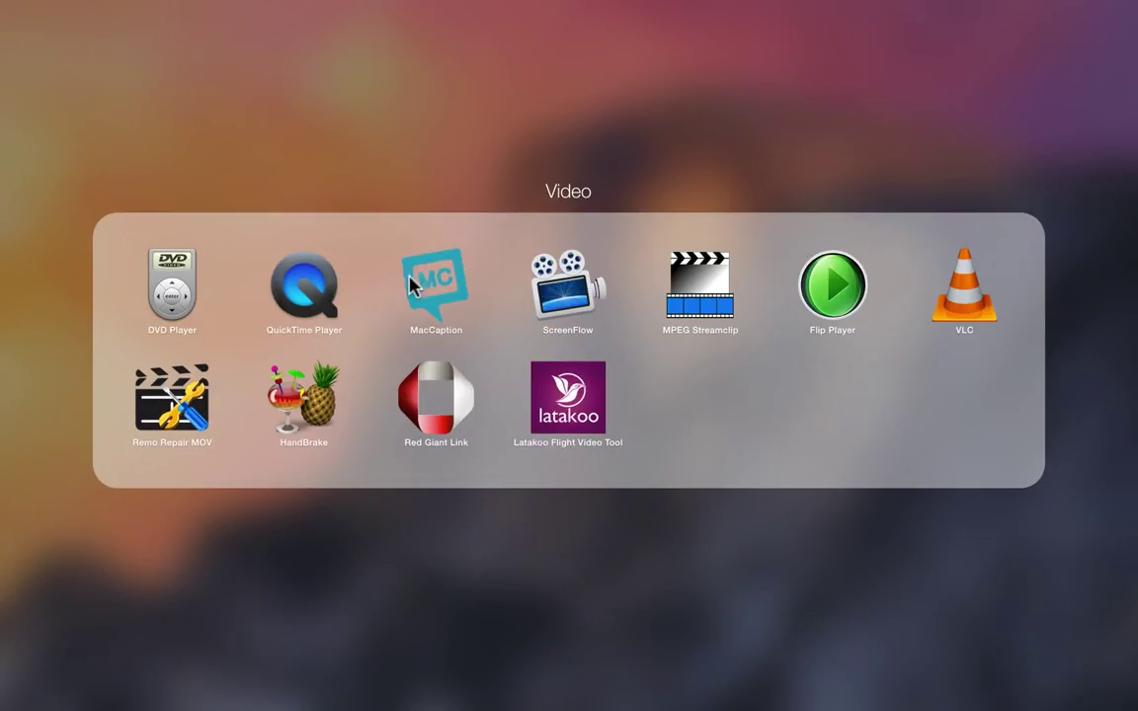
key("Escape")
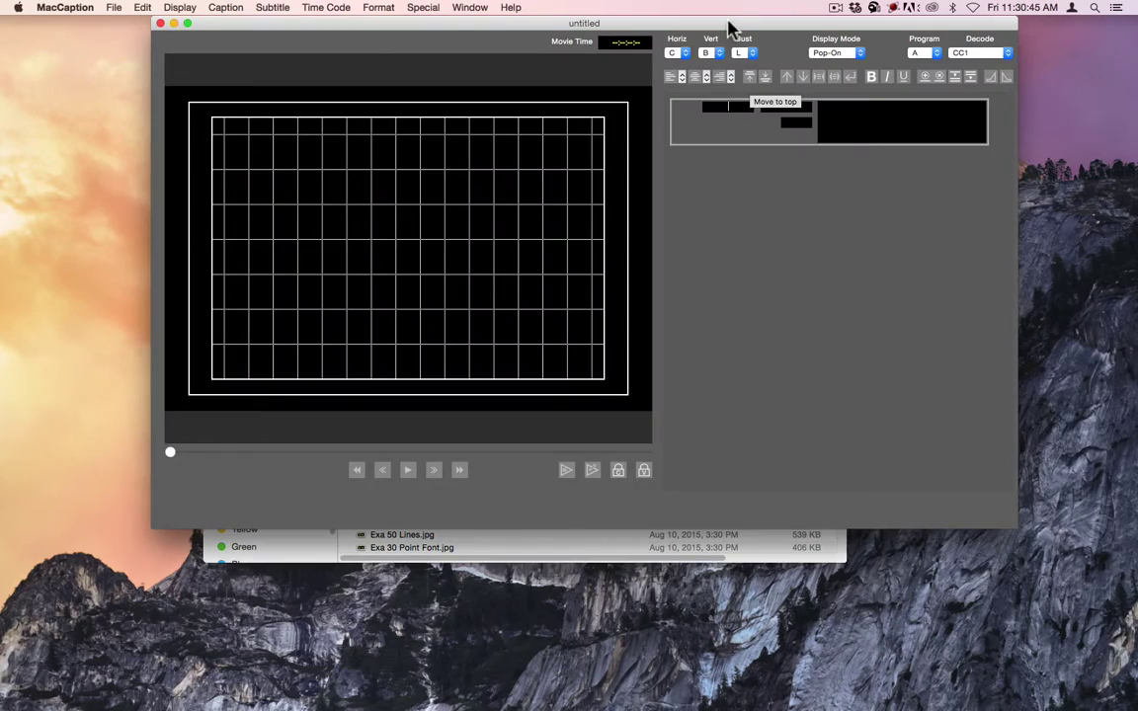
Step: Arrange the MacCaption and Spot Transfers windows and import CT091615SP01.mxf.scc into the untitled caption document
left_click_drag(730, 21, 674, 148)
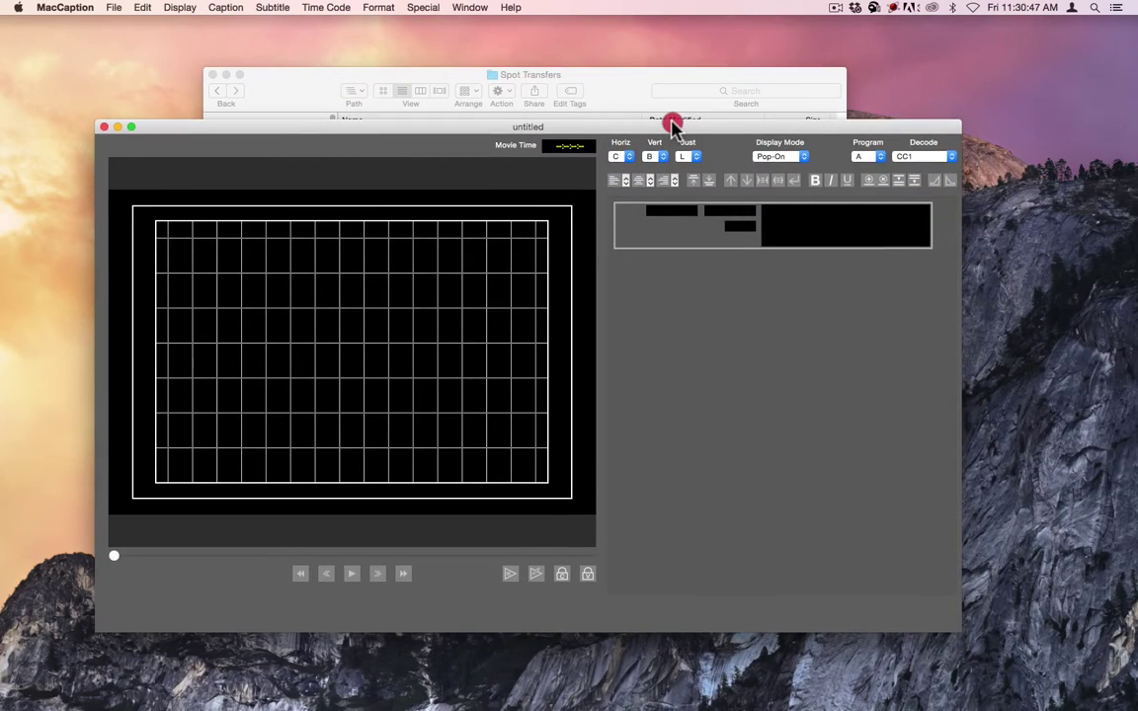
left_click_drag(655, 112, 830, 10)
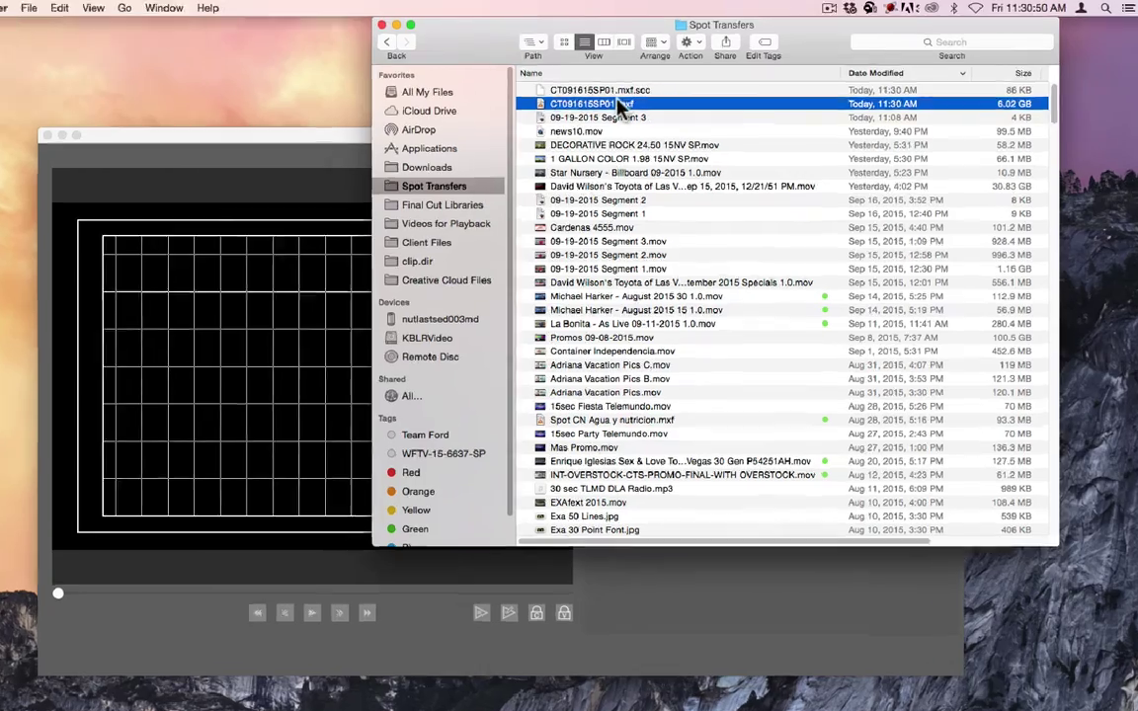
left_click(639, 91)
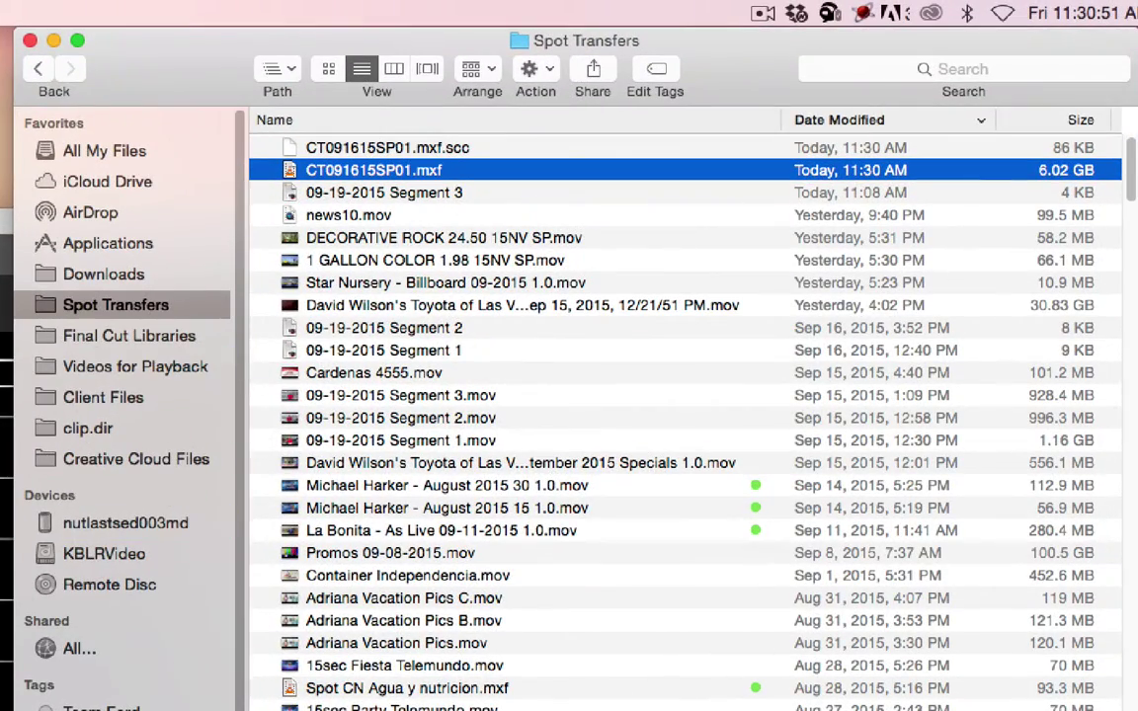
left_click_drag(403, 148, 464, 151)
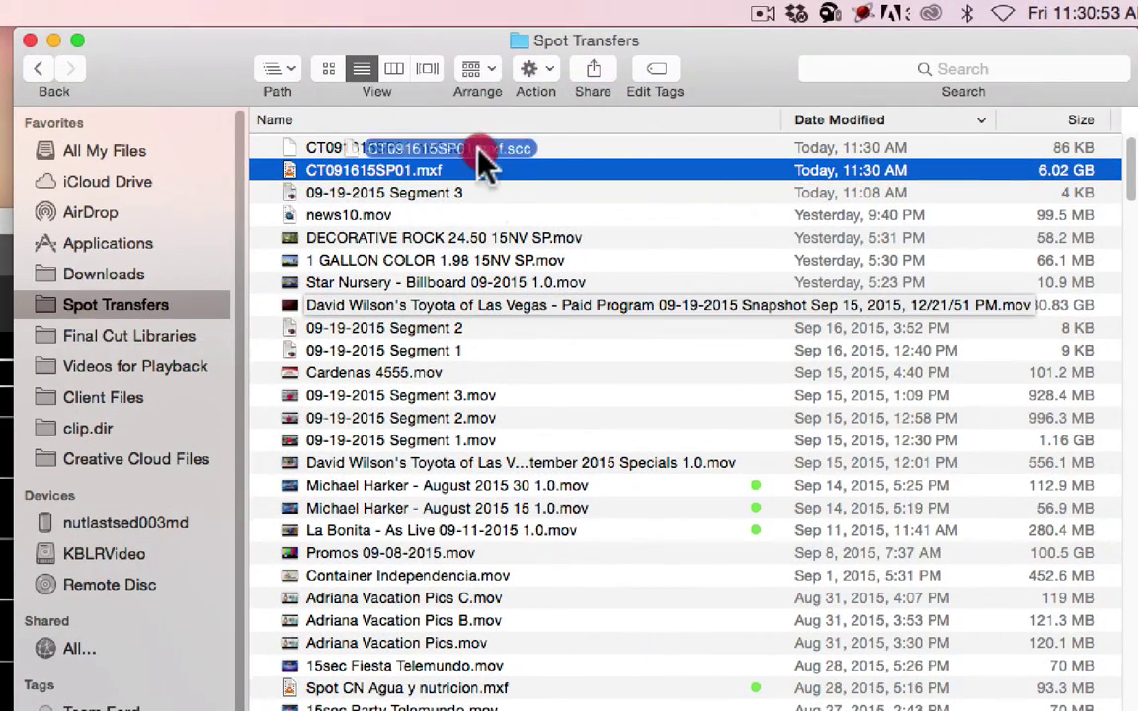
left_click_drag(394, 34, 851, 39)
left_click_drag(856, 154, 434, 581)
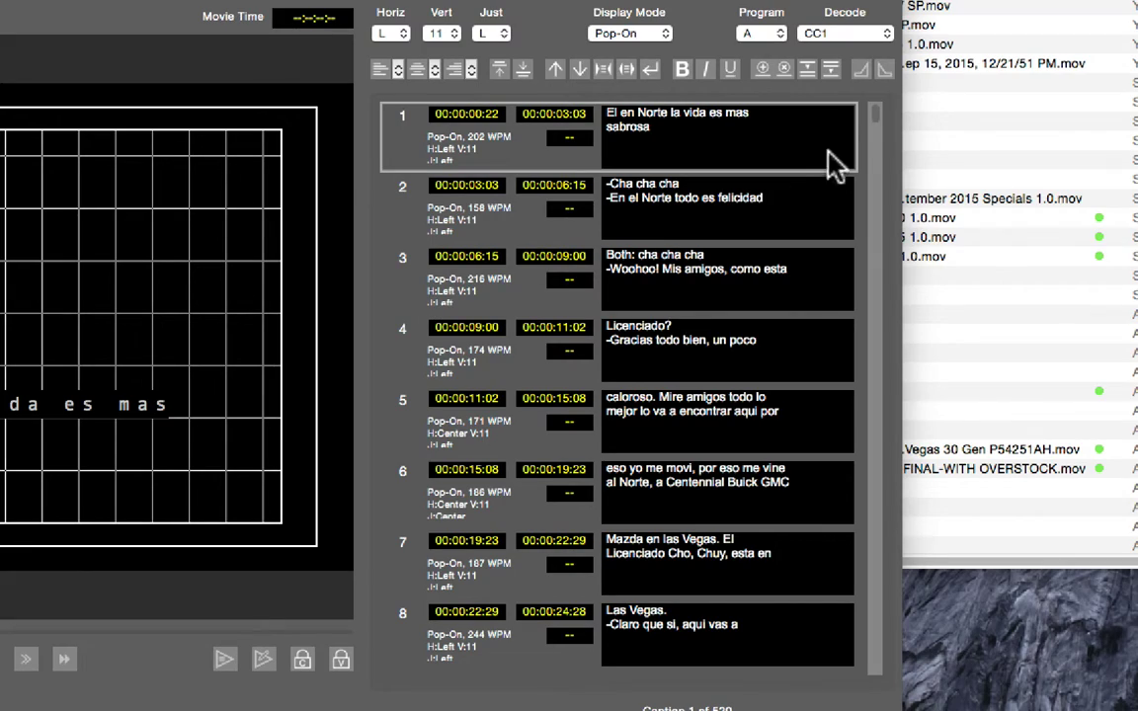
Step: Browse the imported caption list and preview captions 138 to 140 on the video grid
left_click_drag(874, 117, 777, 309)
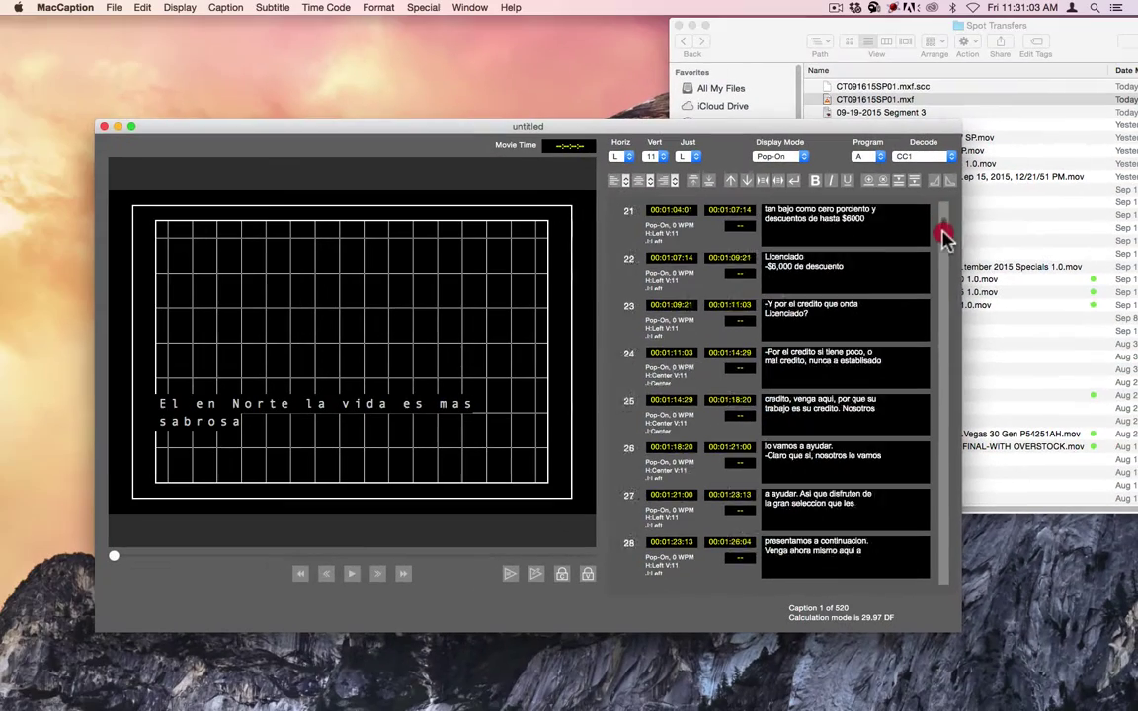
left_click(686, 367)
left_click(691, 457)
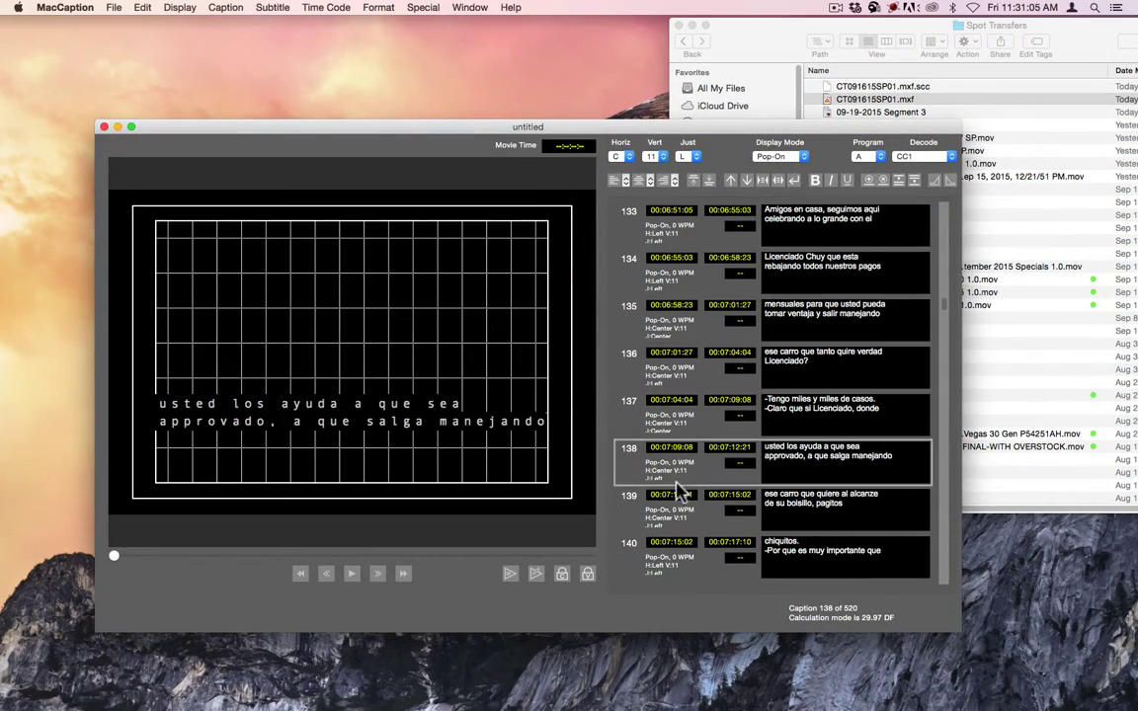
left_click(685, 502)
left_click(675, 553)
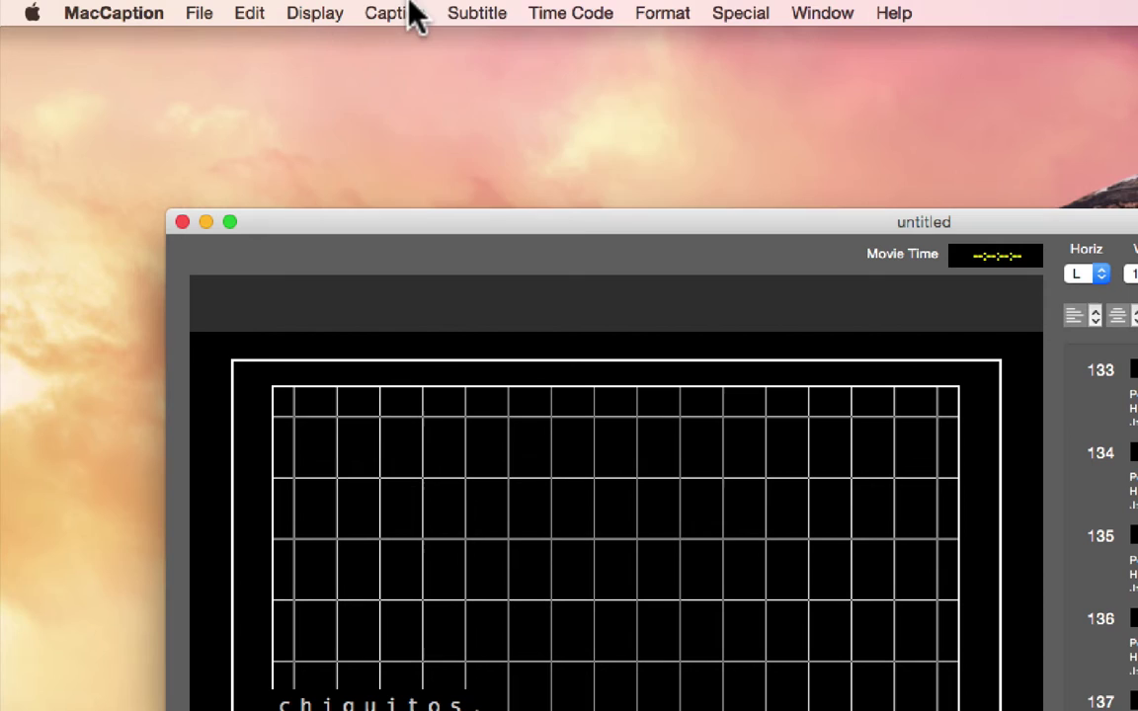
Step: Review the caption encode preferences for the 608 and 708 targets and languages, and accept them as they are
left_click(415, 15)
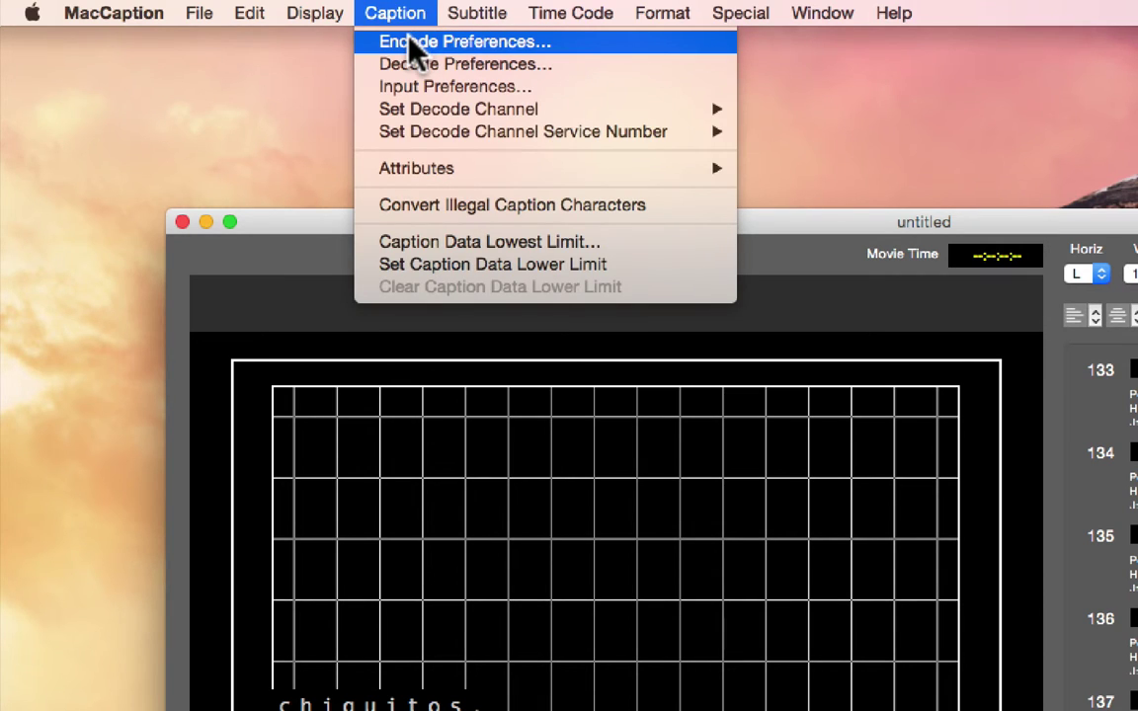
left_click(411, 41)
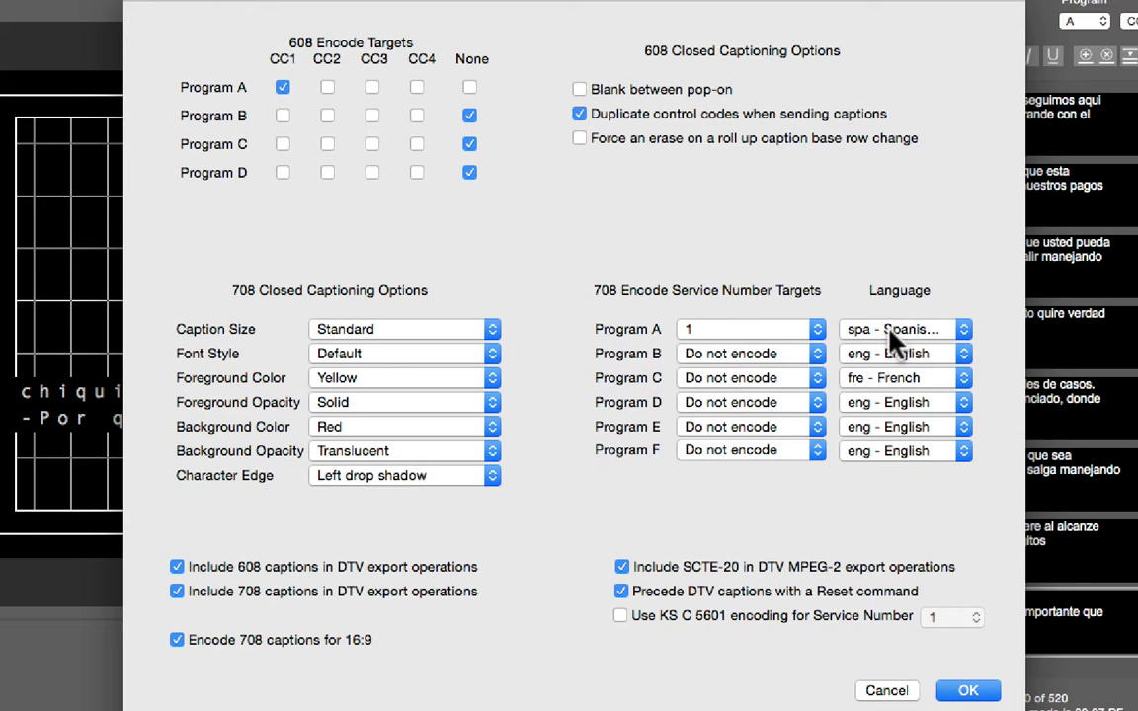
left_click(960, 690)
Step: Check the program choices, try the 708 in DTV decode channel on captions 134 and 135, and return decoding to CC1
left_click(1103, 21)
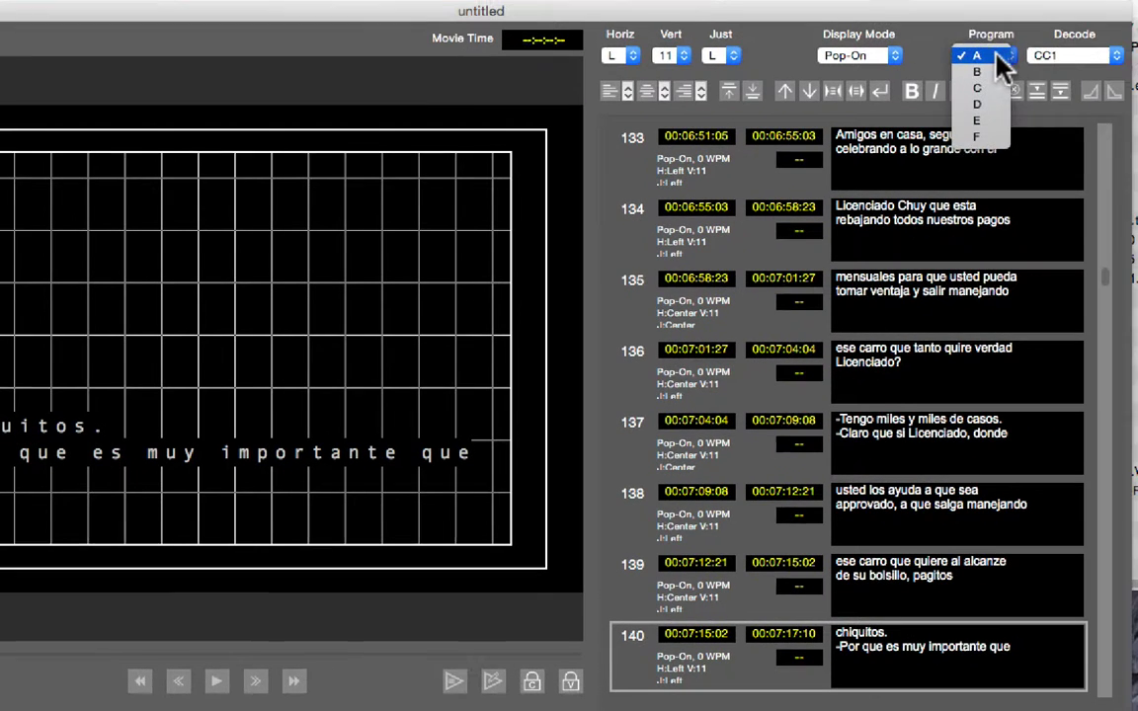
left_click(1100, 12)
left_click(1064, 57)
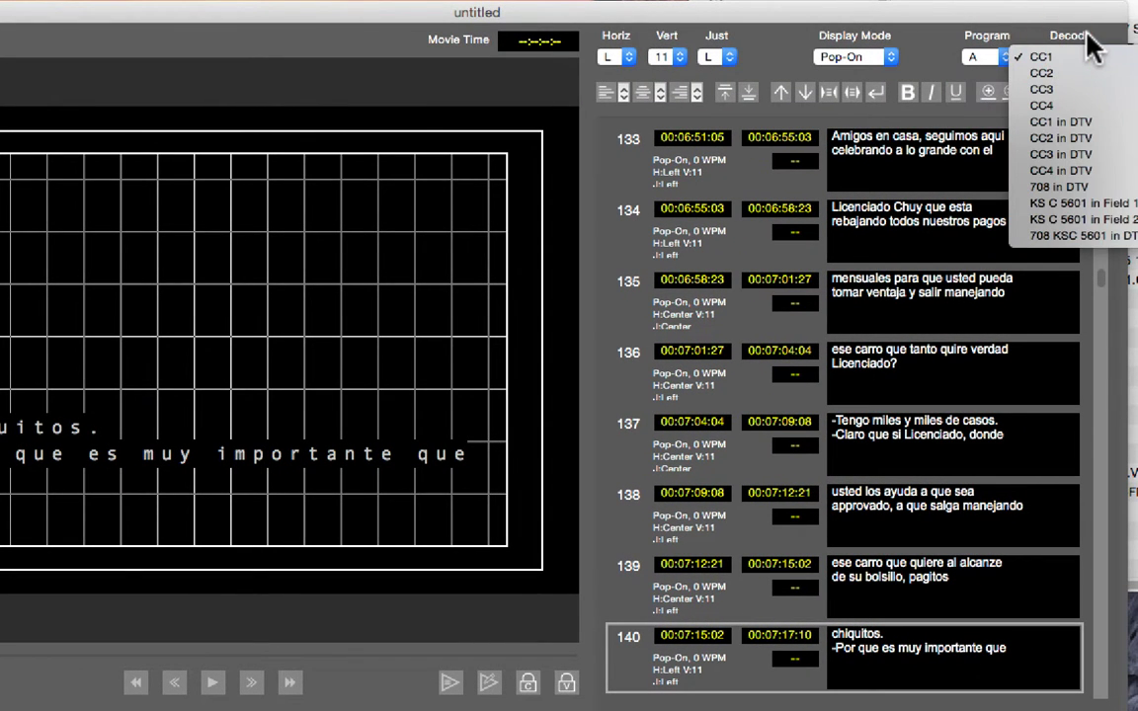
left_click(1087, 191)
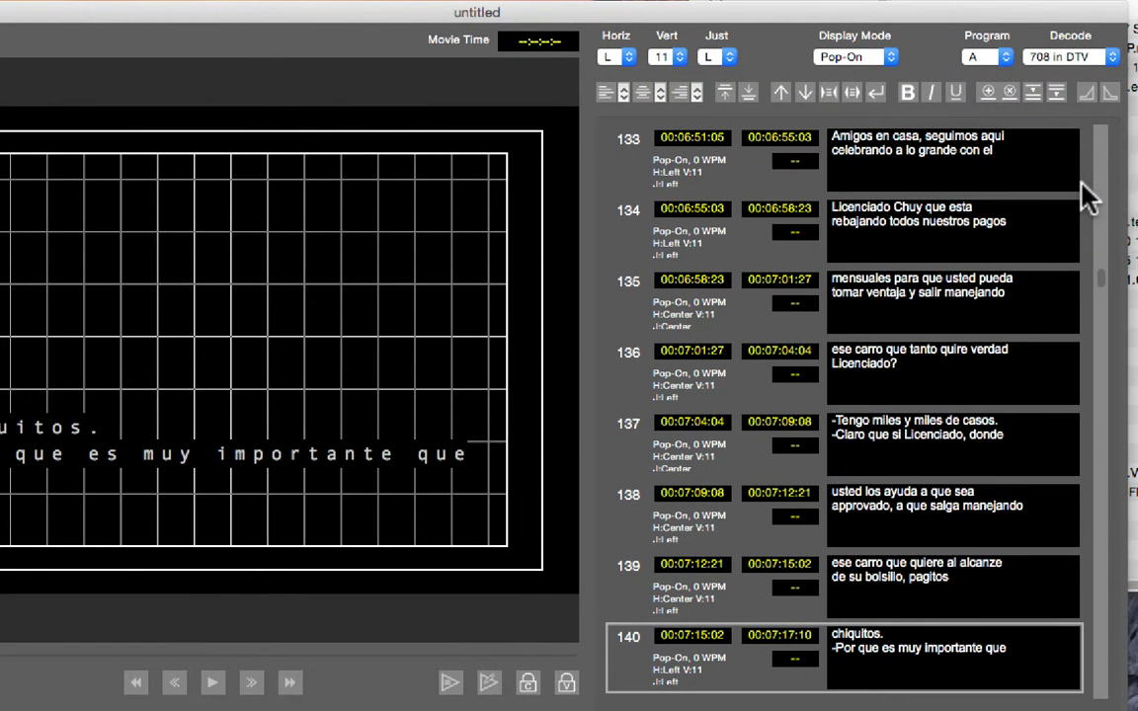
left_click(713, 254)
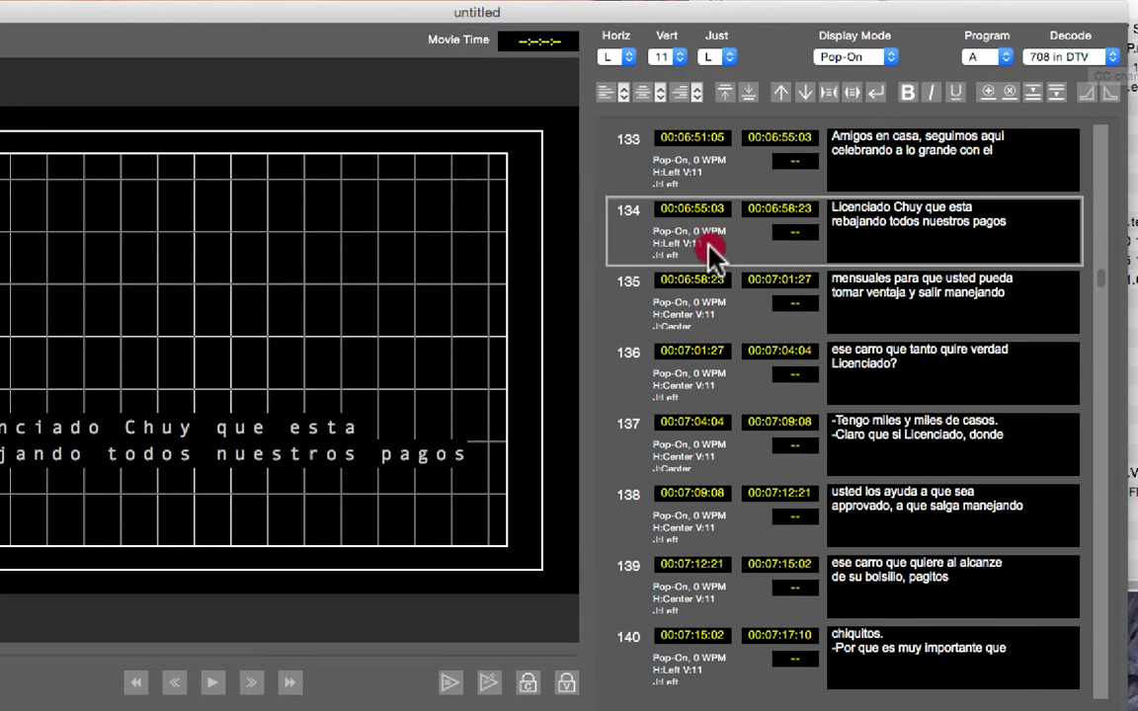
left_click(807, 295)
left_click(1071, 57)
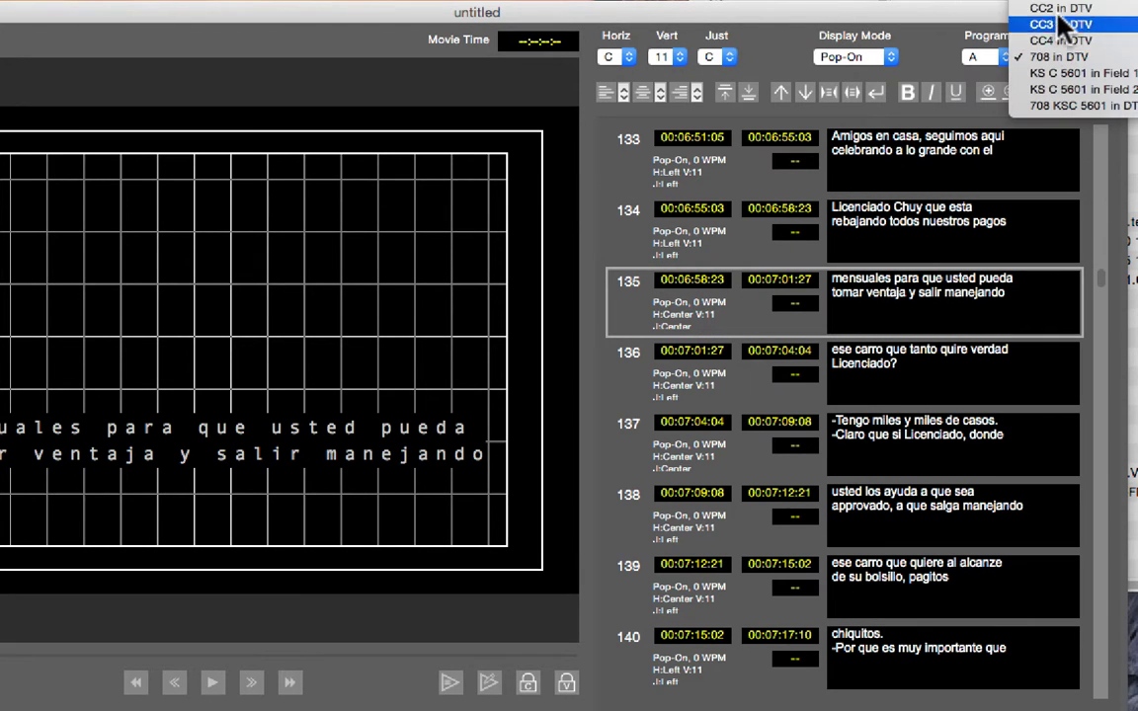
left_click(1052, 12)
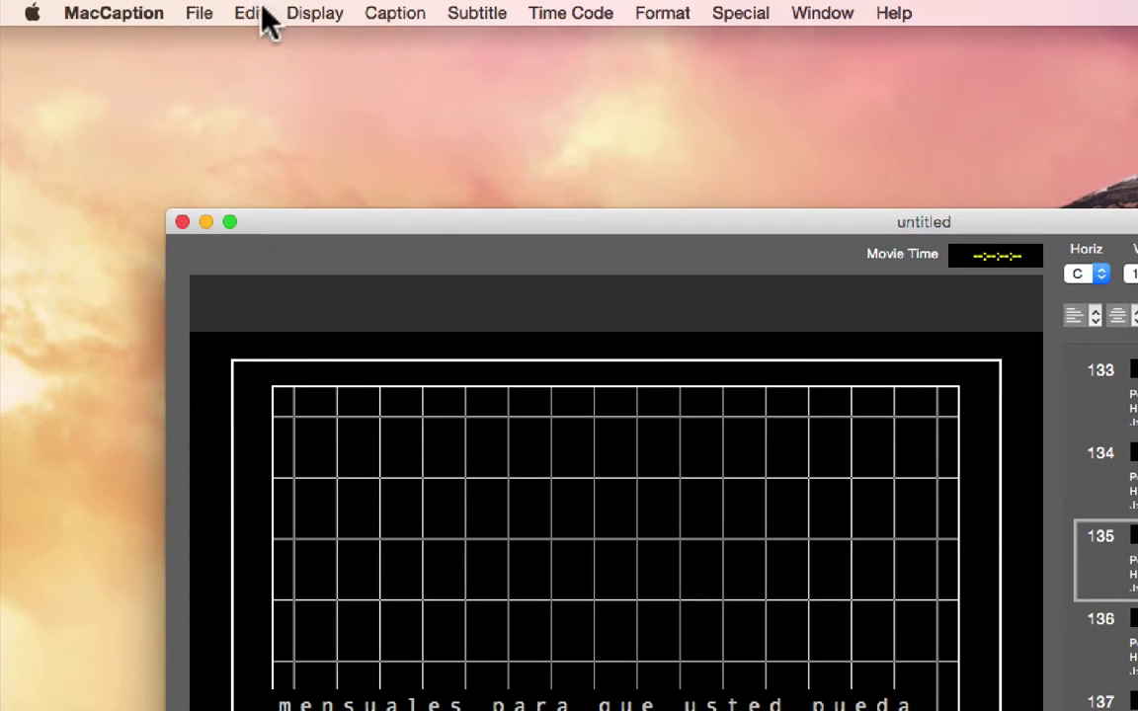
Step: Export the captions embedded in a Sony Material eXchange Format file, saved as CT091615SP01 CC.mxf in Spot Transfers
left_click(194, 12)
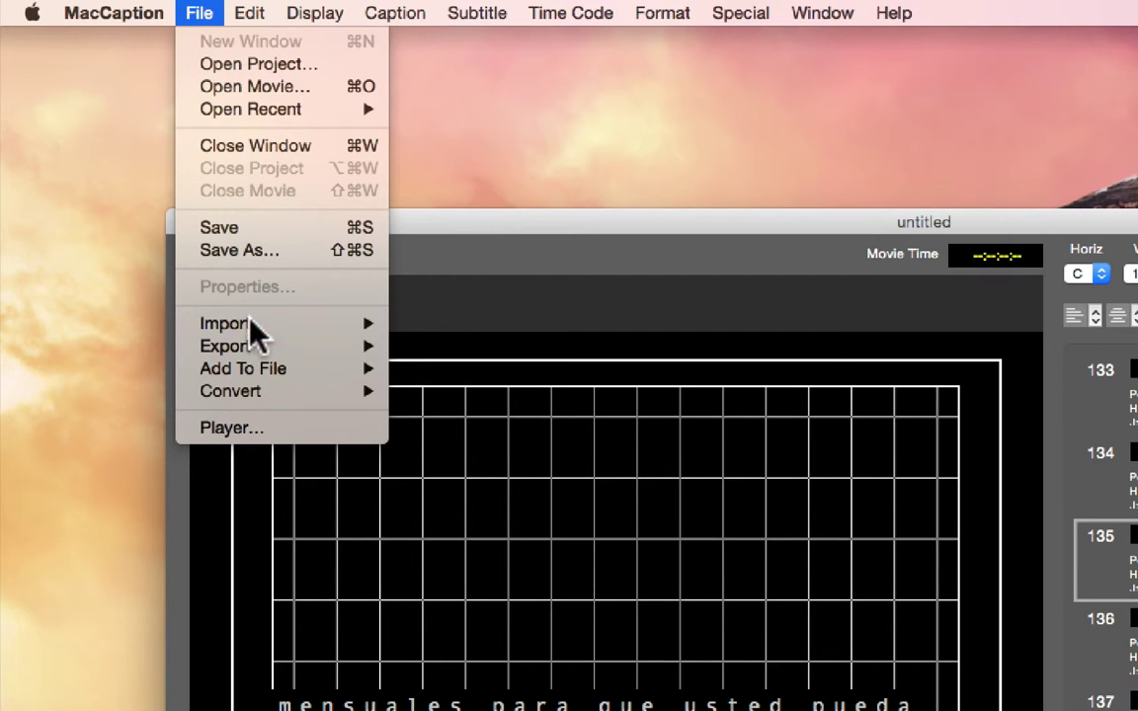
mouse_move(247, 350)
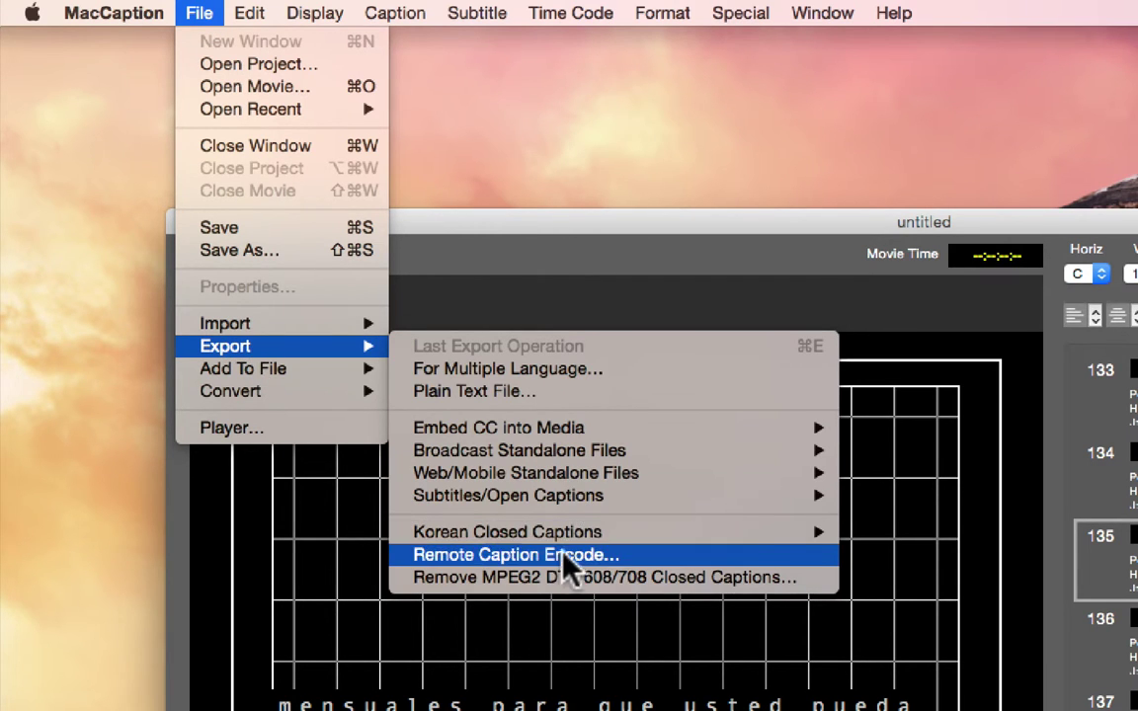
mouse_move(574, 444)
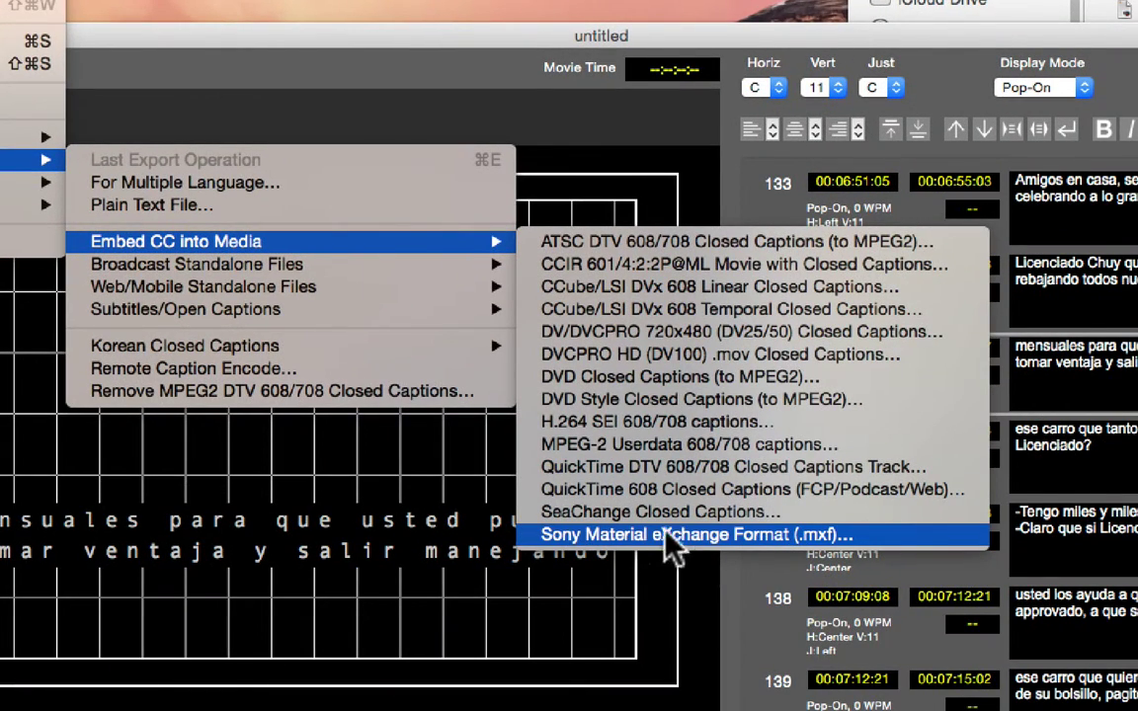
left_click(794, 534)
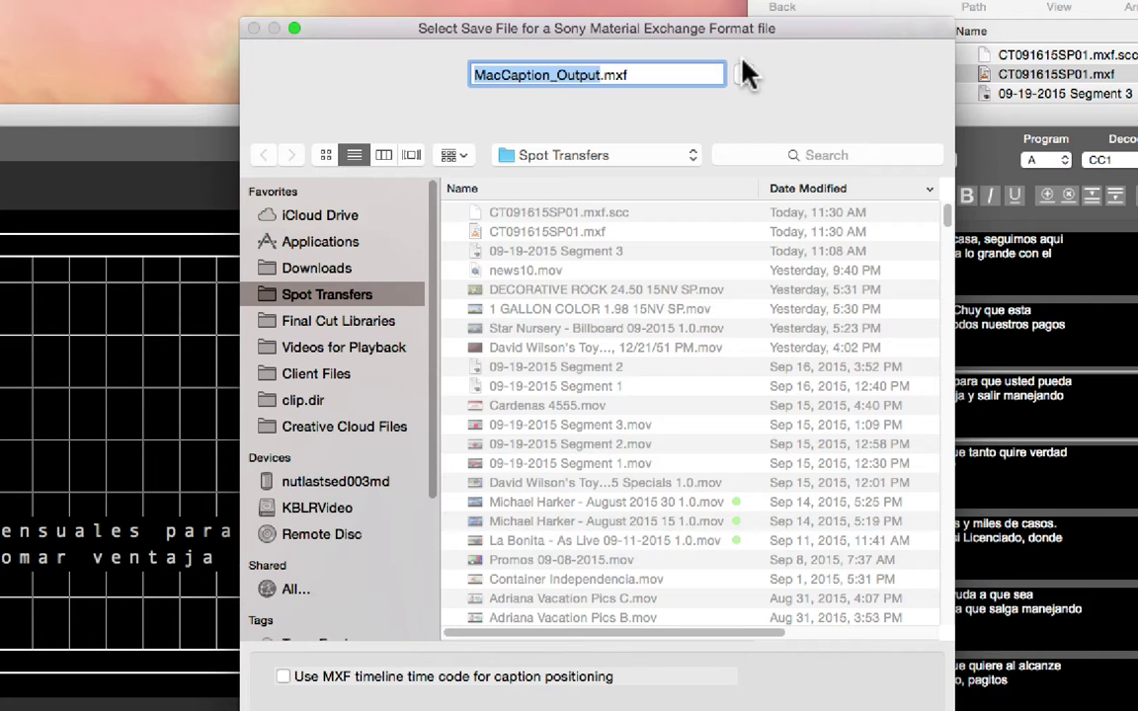
left_click(551, 231)
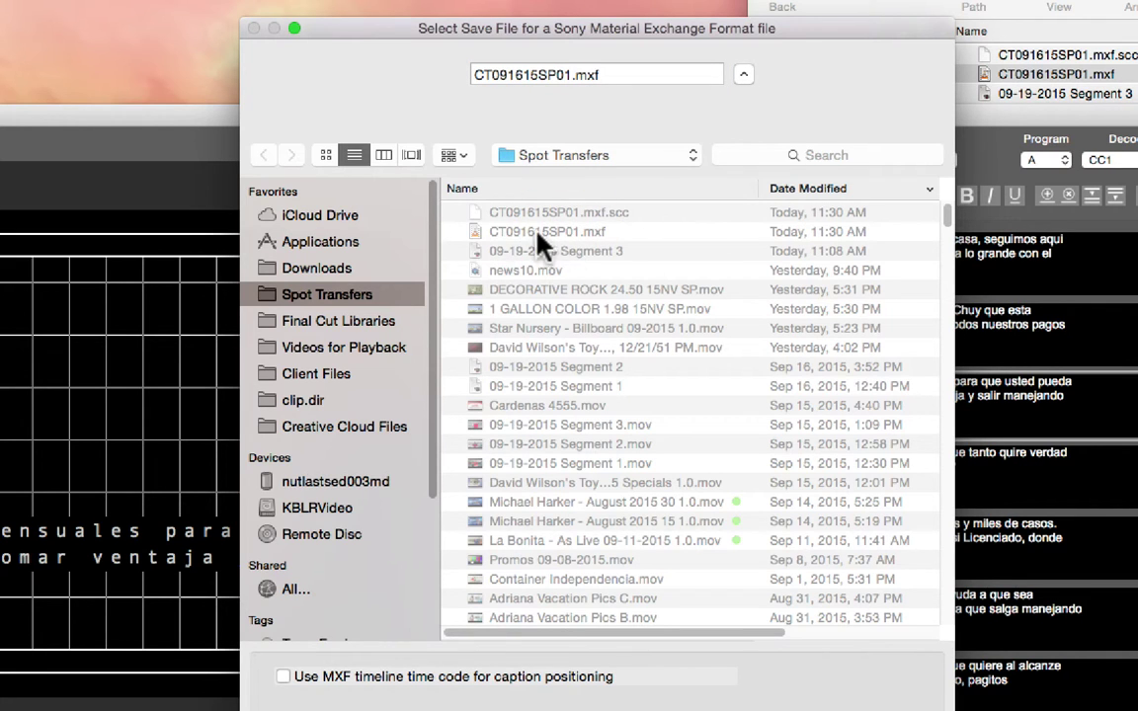
left_click(572, 77)
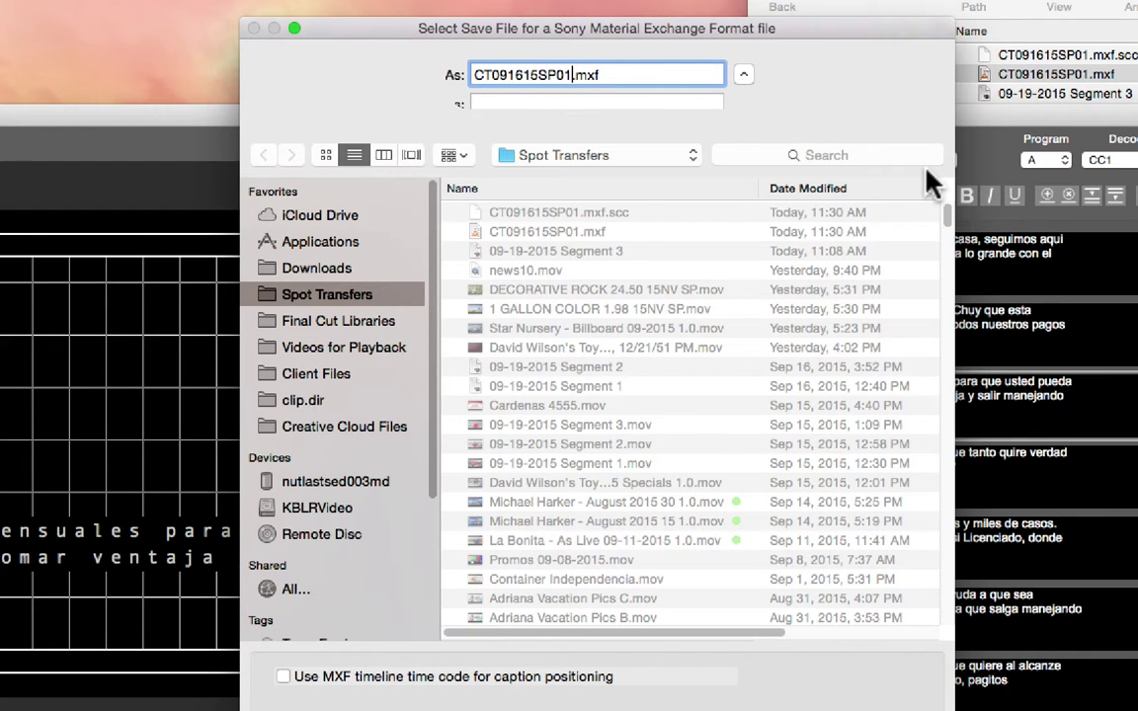
type("CC")
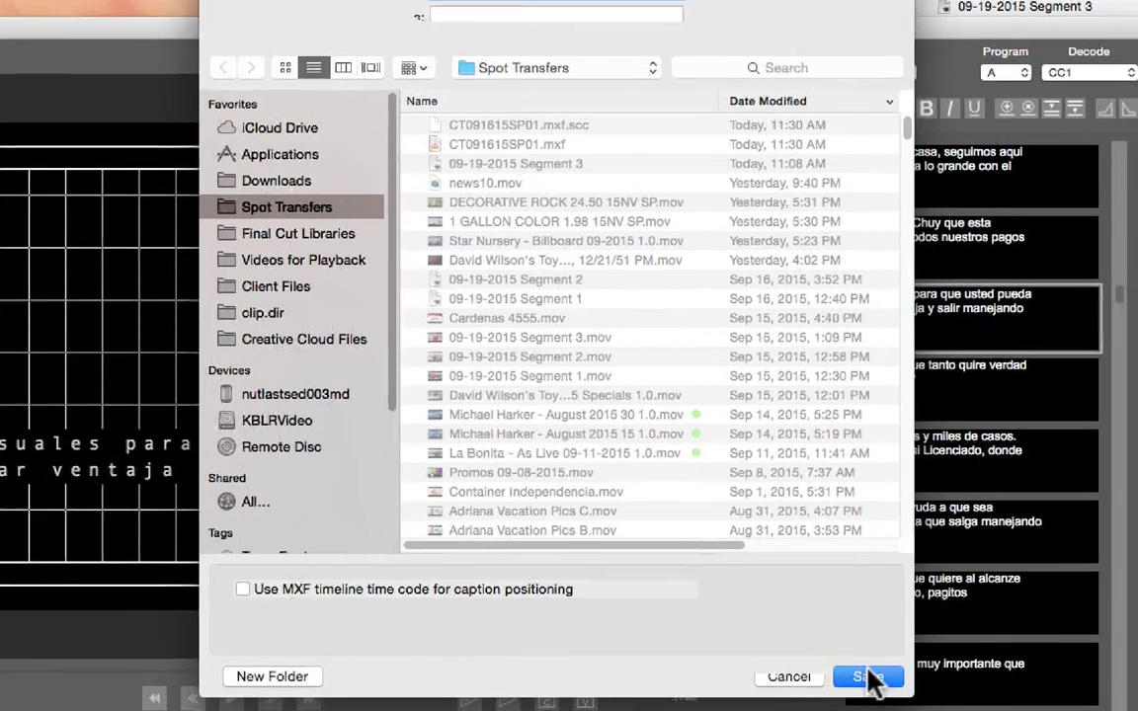
left_click(869, 679)
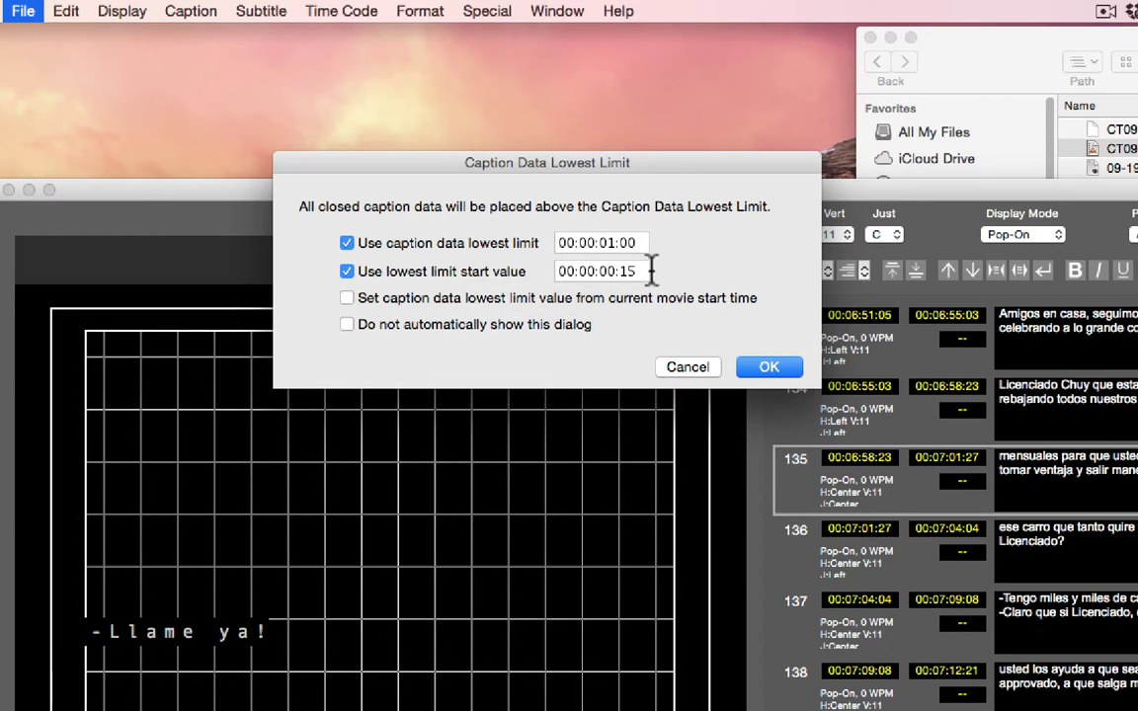
Step: Accept the caption data lowest limit settings and choose CT091615SP01.mxf from Spot Transfers as the MXF input file
left_click(763, 368)
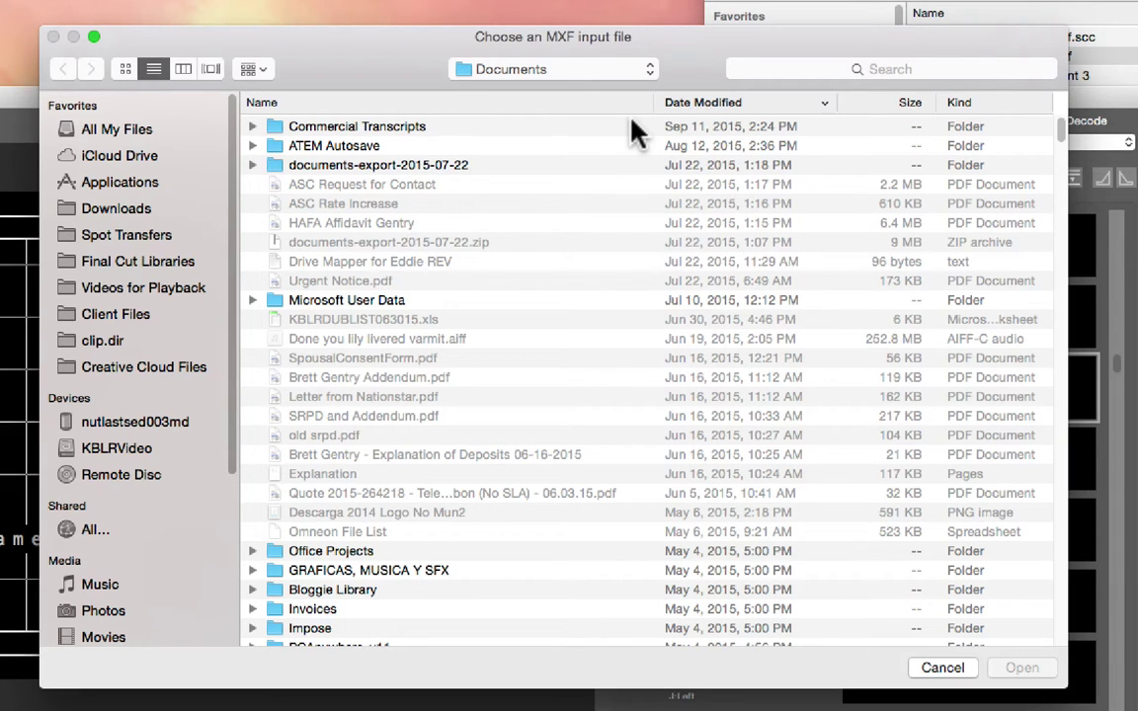
left_click(140, 235)
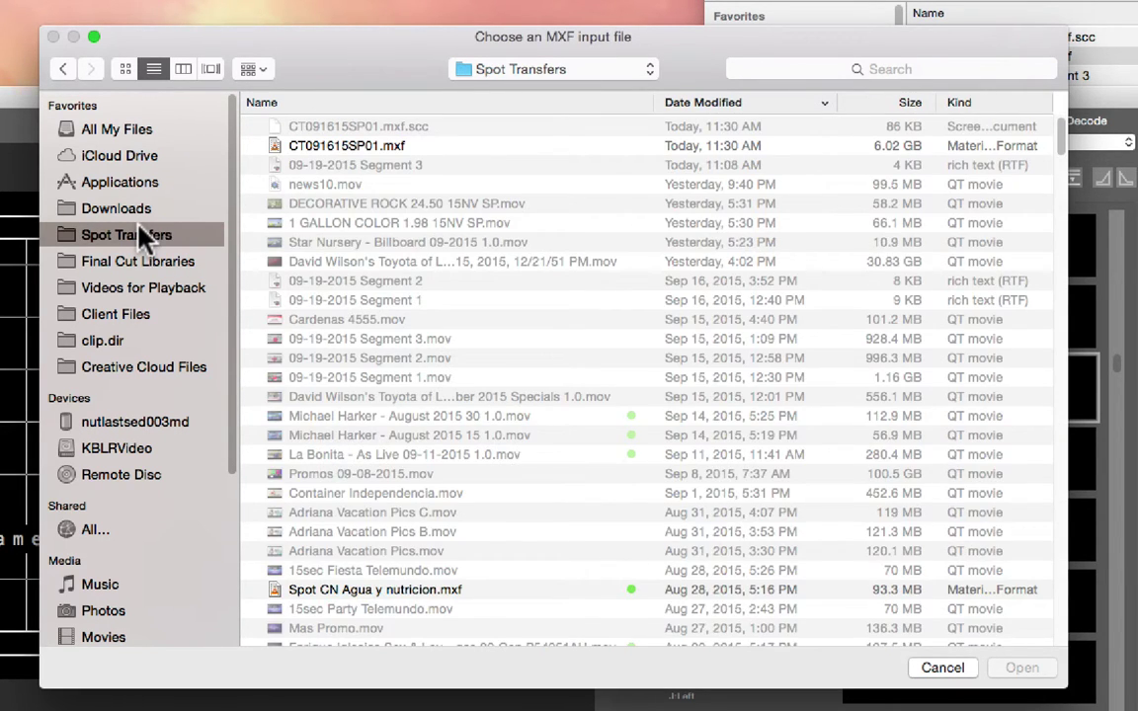
left_click(336, 147)
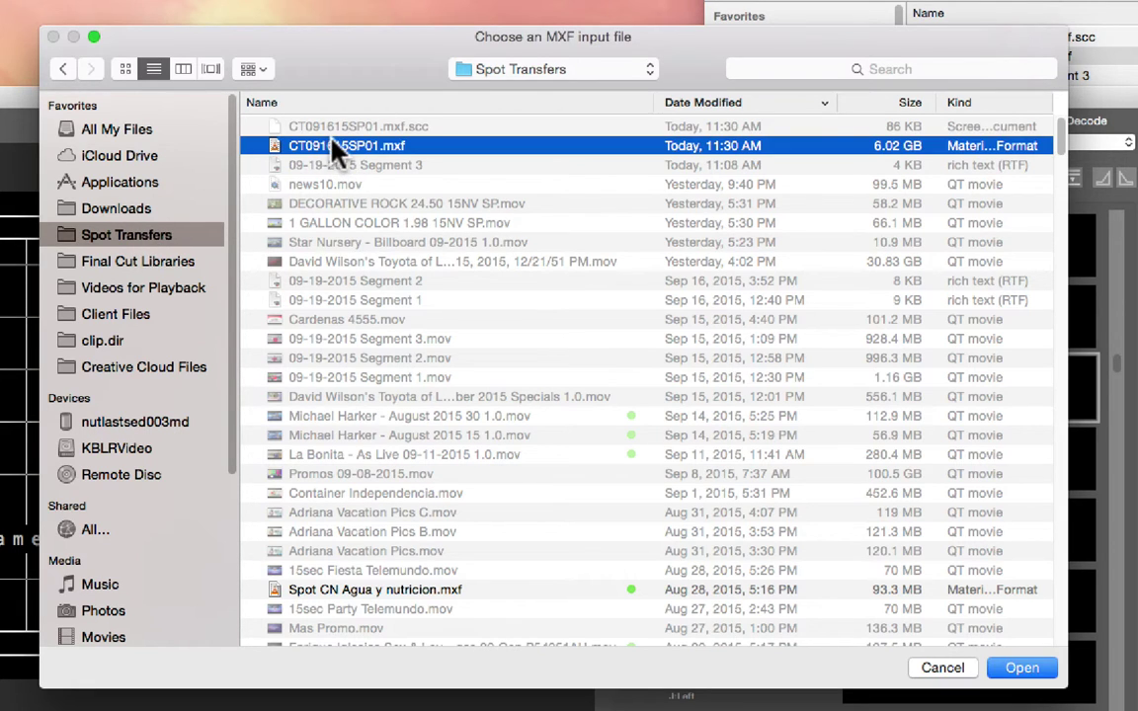
left_click(1023, 669)
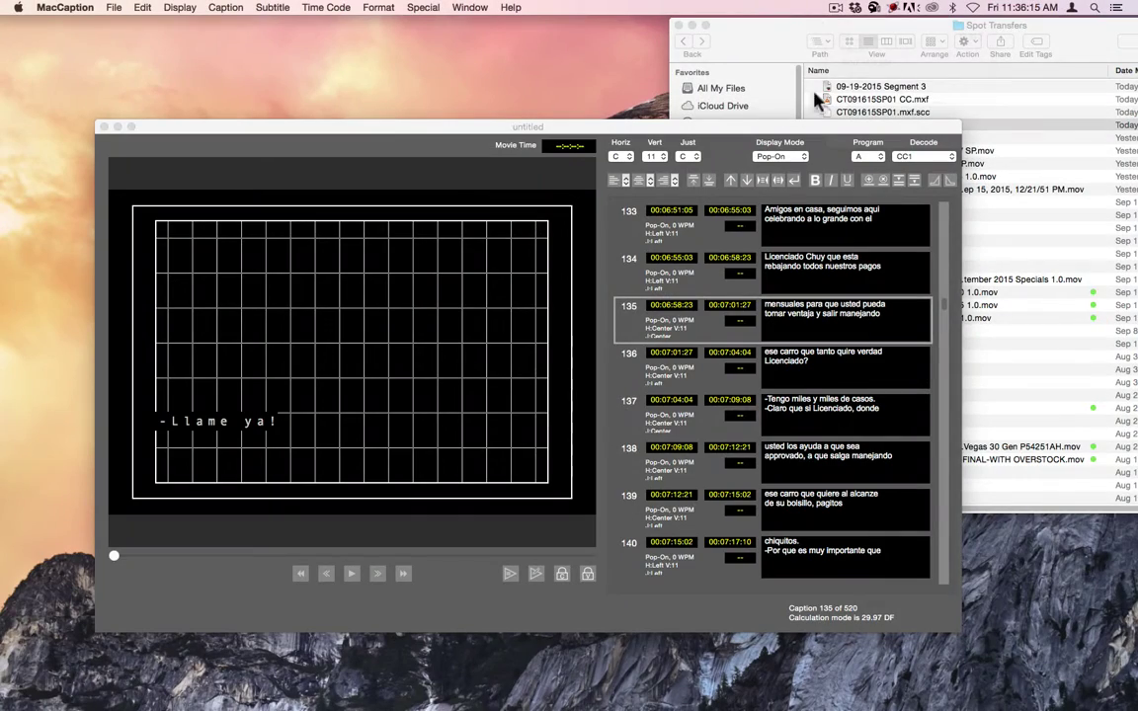
Step: Check and close the export message log, and close the untitled caption document without saving
left_click(671, 124)
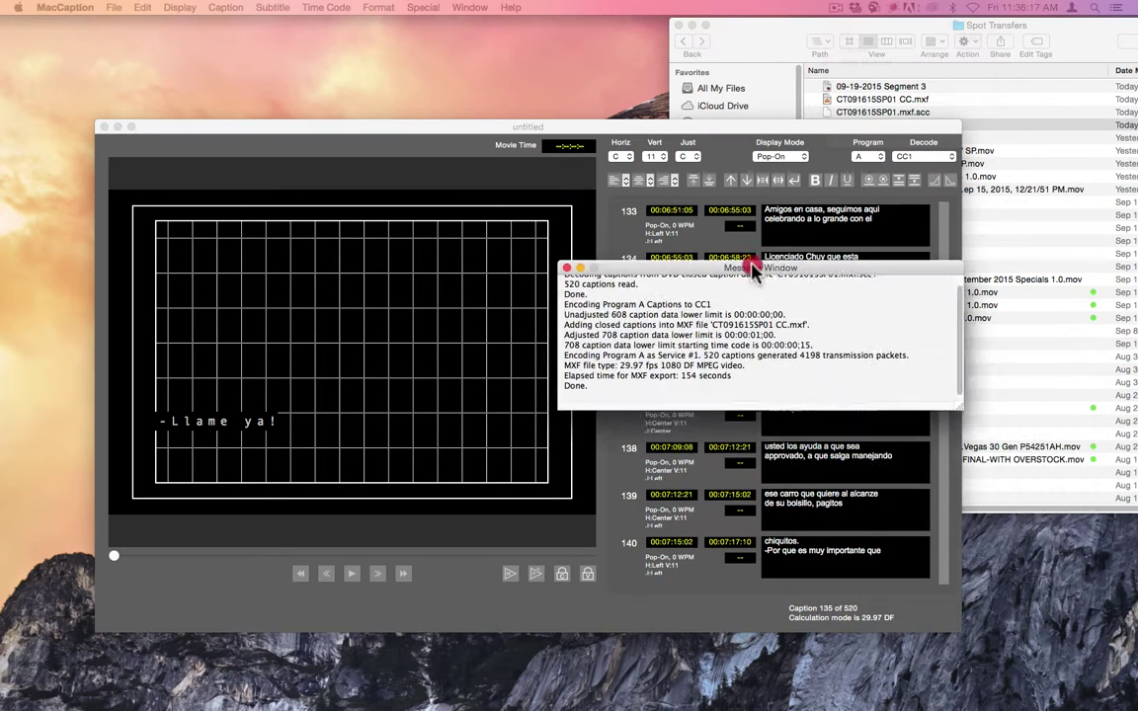
left_click_drag(753, 272, 713, 250)
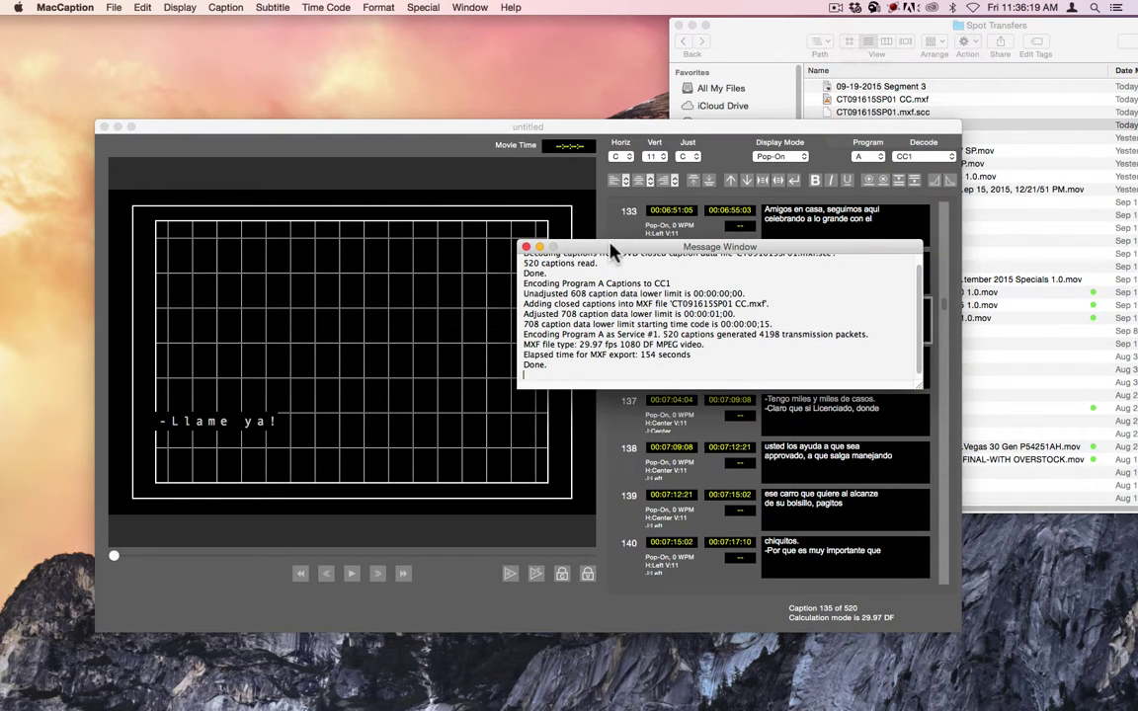
left_click_drag(610, 251, 549, 251)
left_click(464, 246)
key("super+w")
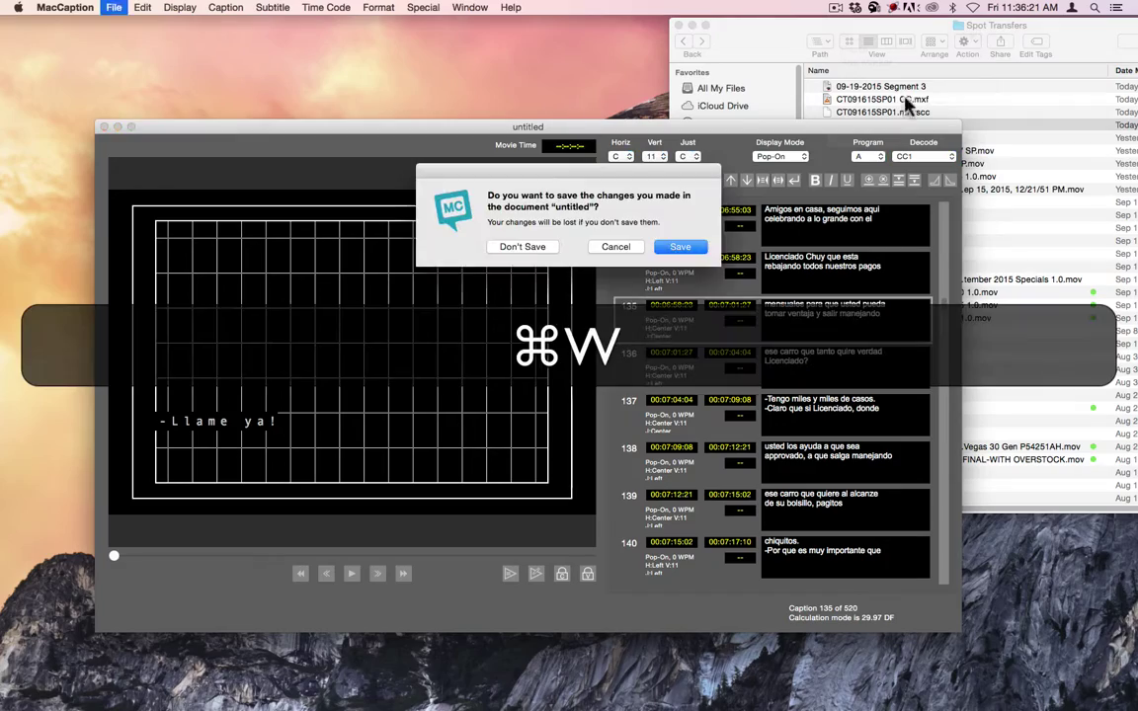
left_click(524, 247)
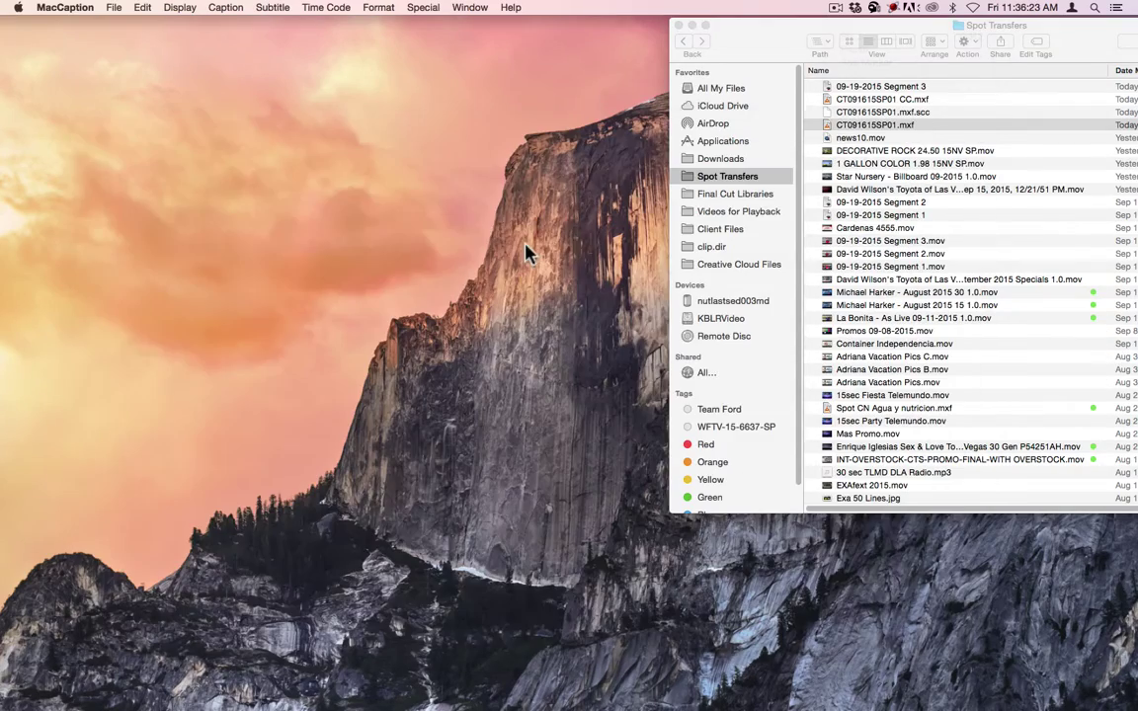
Step: Select CT091615SP01 CC.mxf in Spot Transfers, and open the recent Caption Test project in Adobe Premiere Pro CC 2014
left_click_drag(1044, 27, 540, 14)
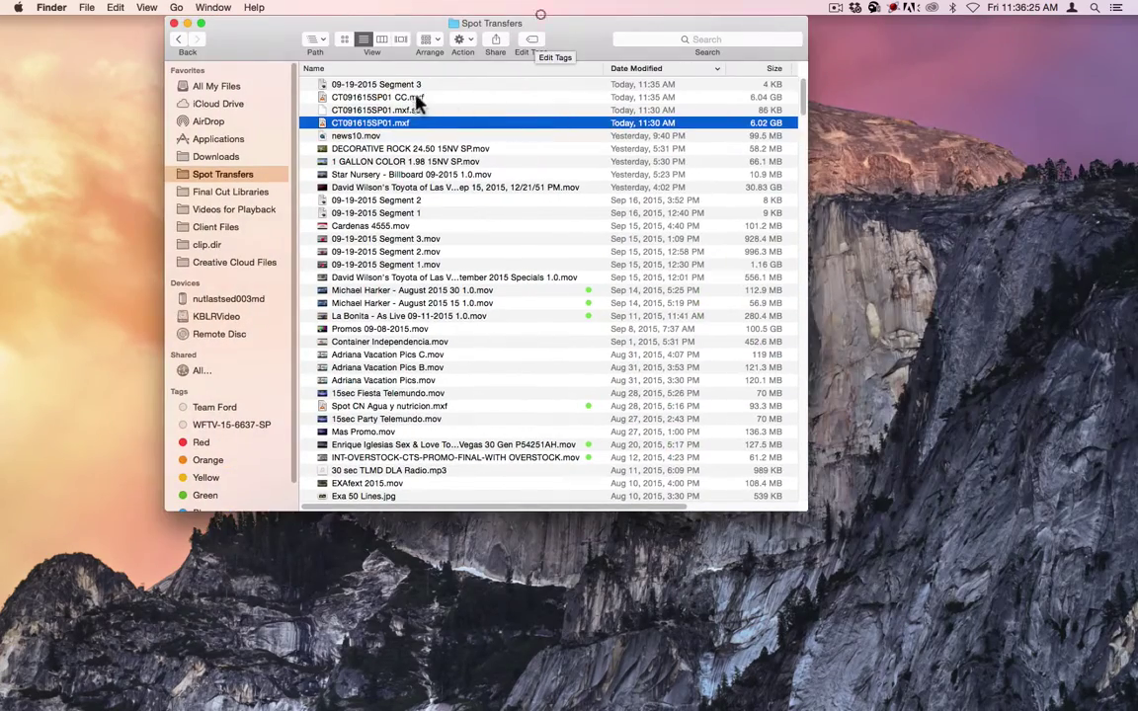
left_click(415, 98)
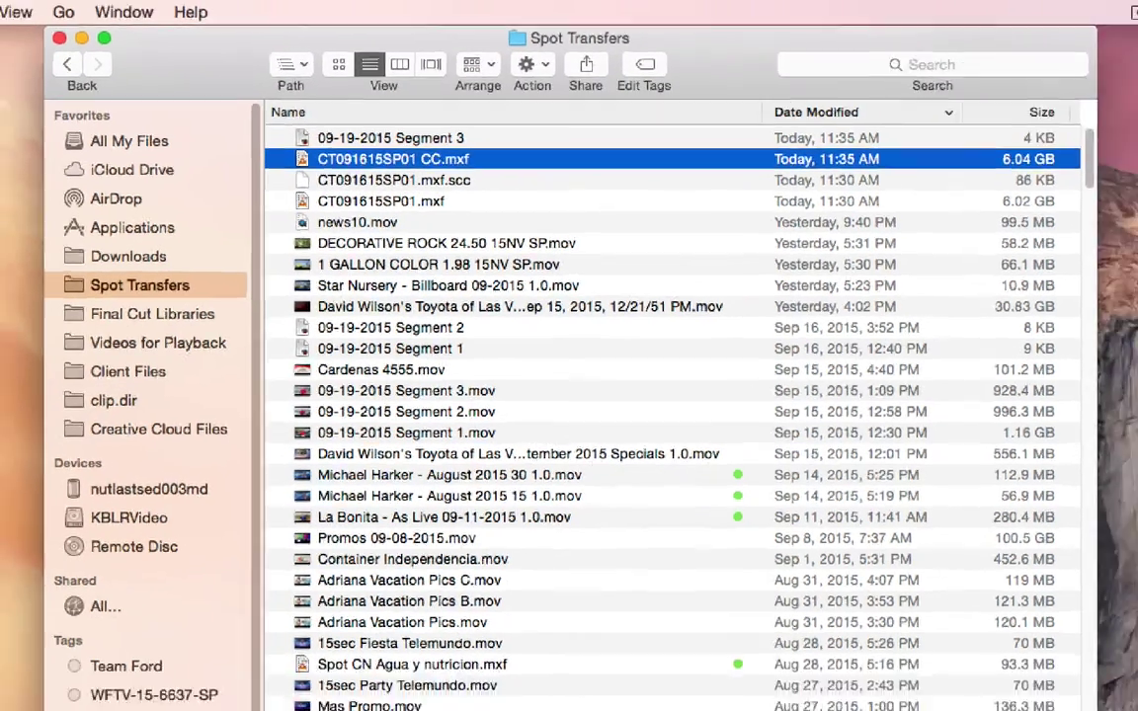
left_click(120, 681)
left_click(386, 41)
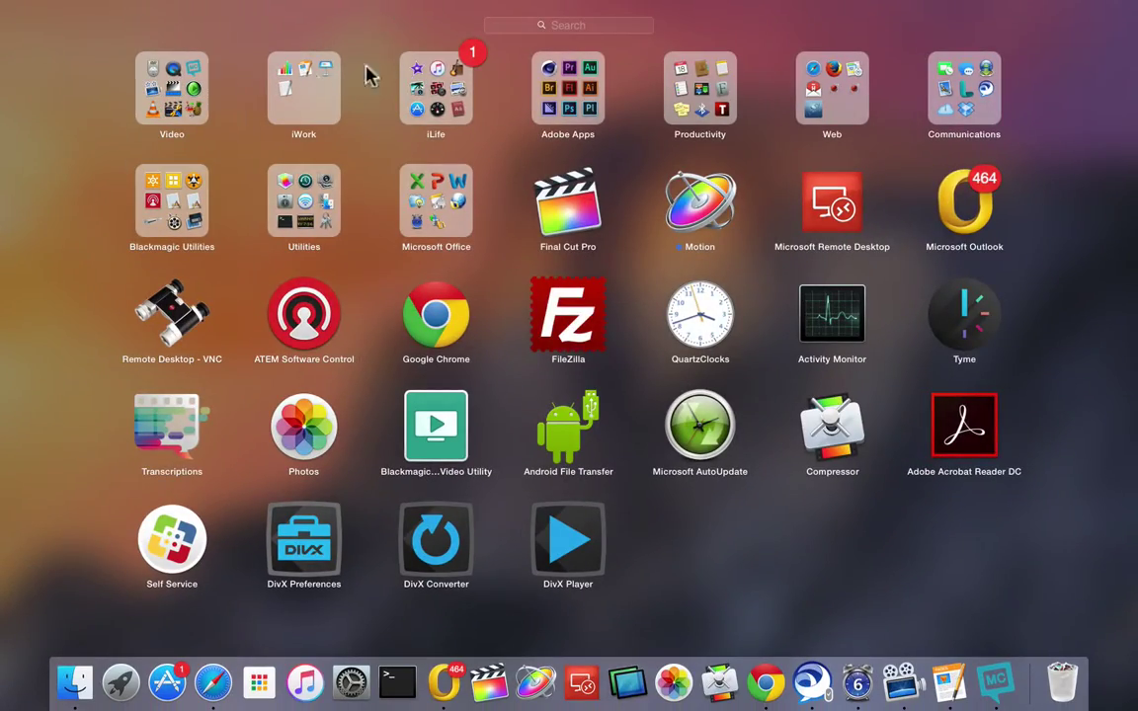
left_click(571, 87)
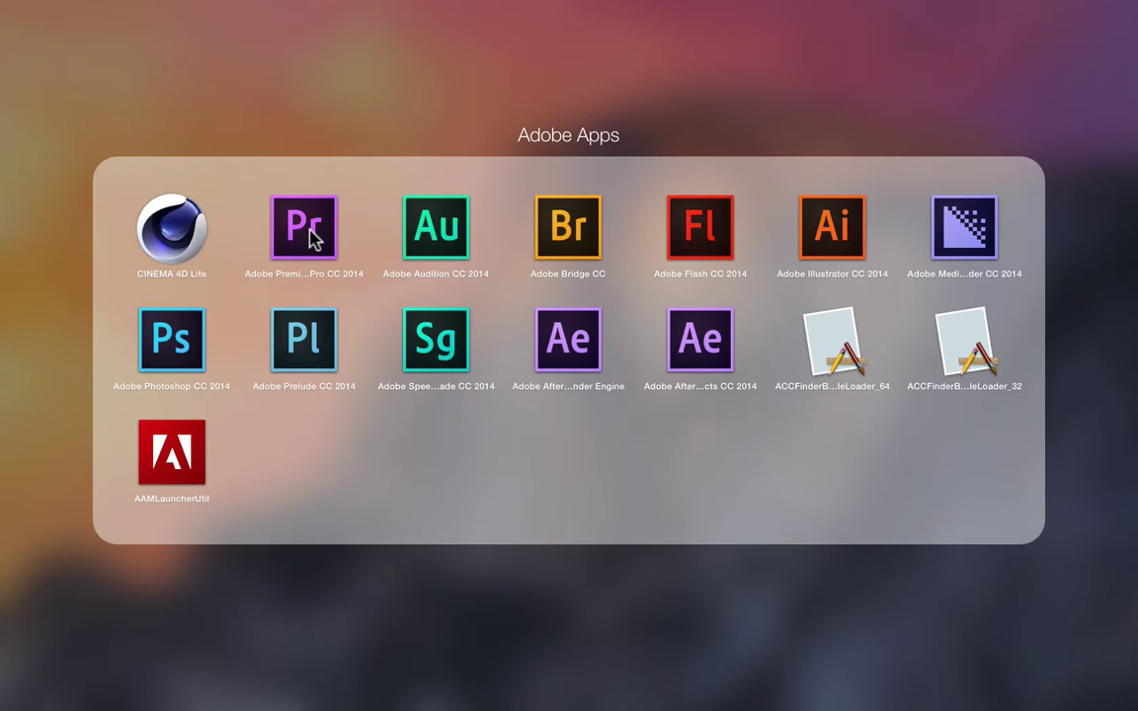
left_click(305, 229)
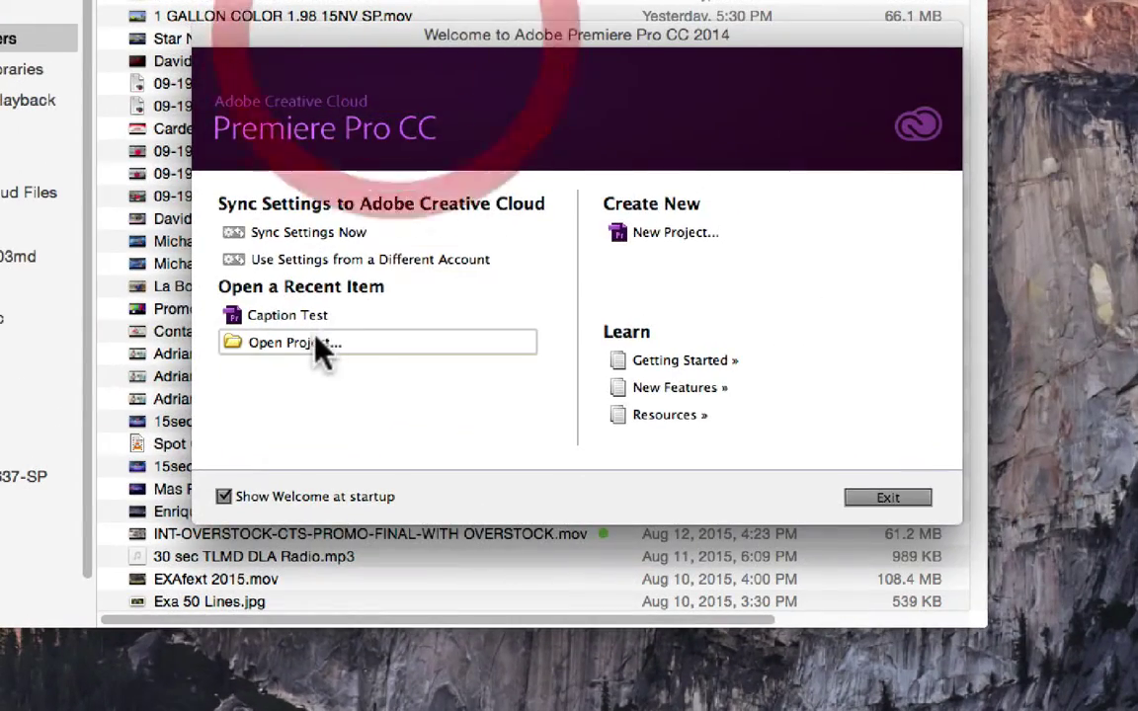
left_click(398, 314)
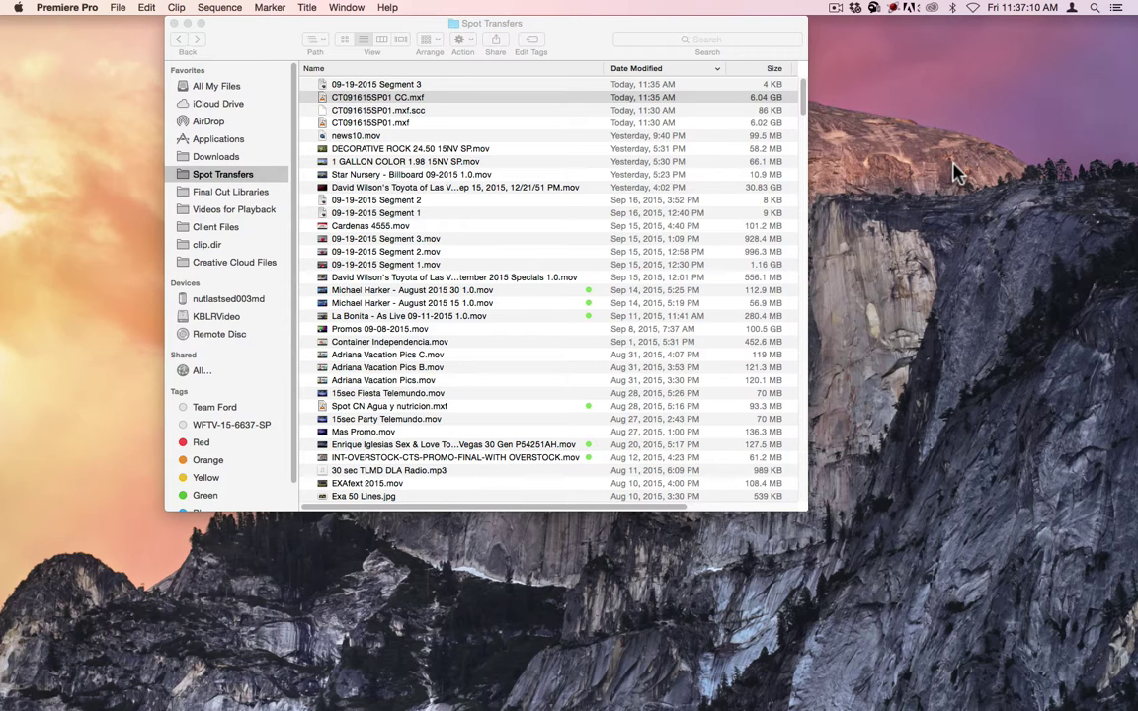
Step: Import CT091615SP01 CC.mxf from the Spot Transfers folder into the Caption Test project
left_click_drag(558, 38, 703, 37)
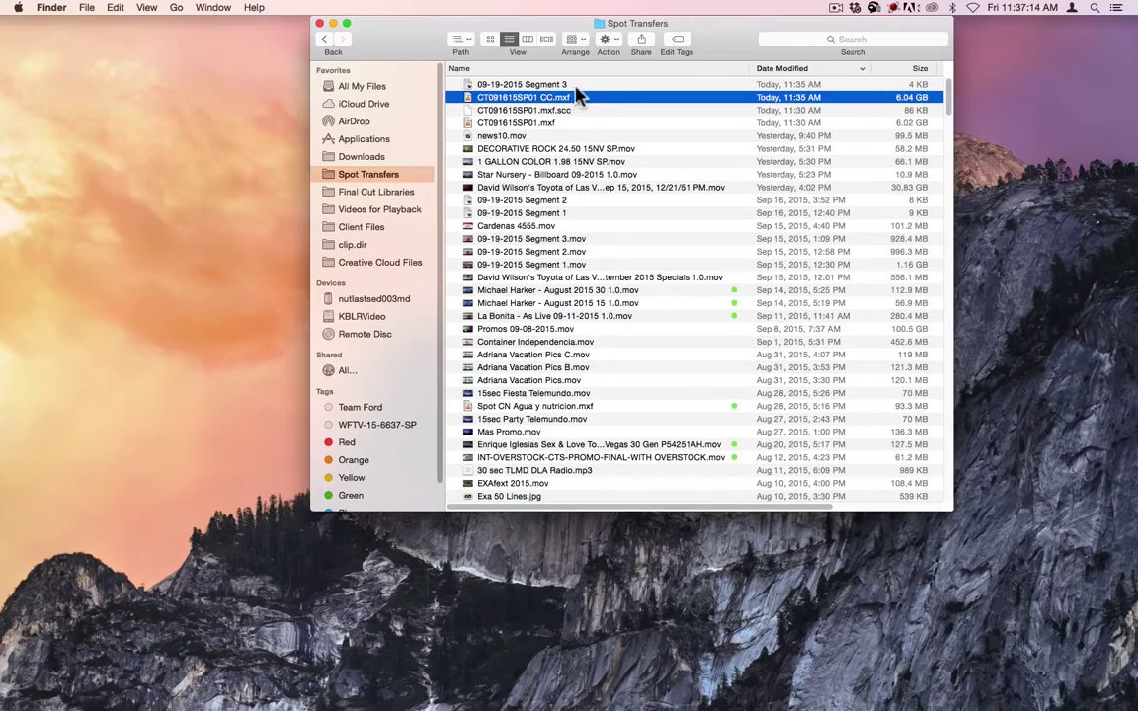
mouse_move(644, 706)
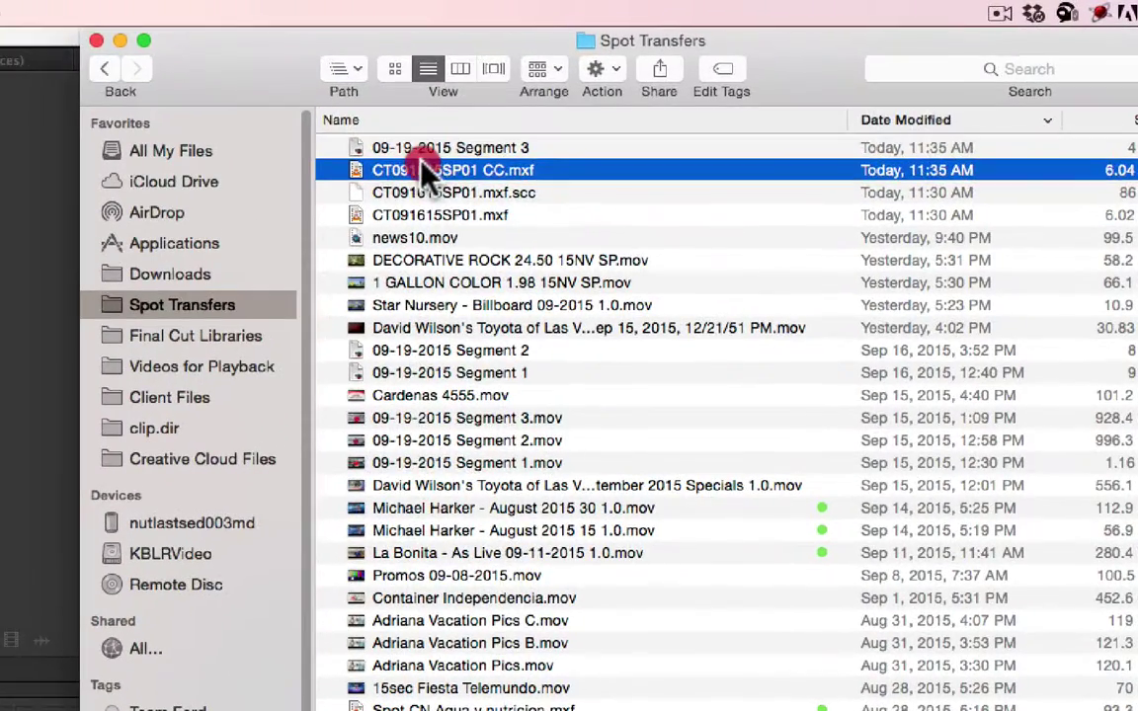
left_click_drag(423, 166, 0, 710)
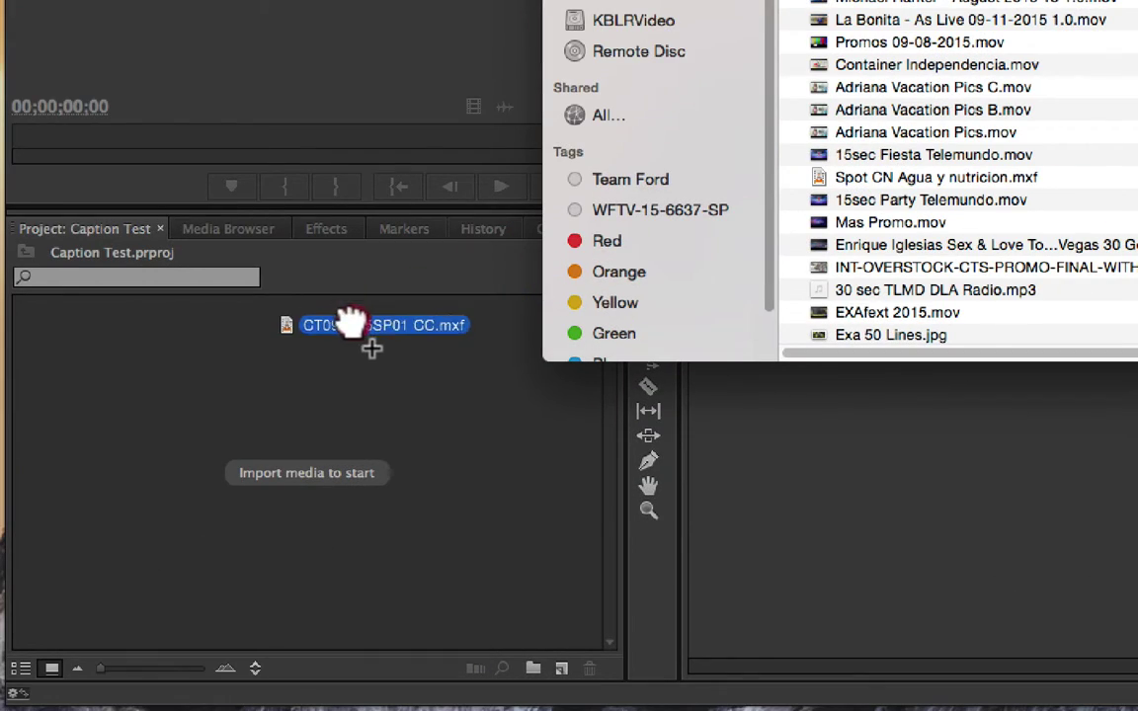
left_click_drag(350, 321, 209, 375)
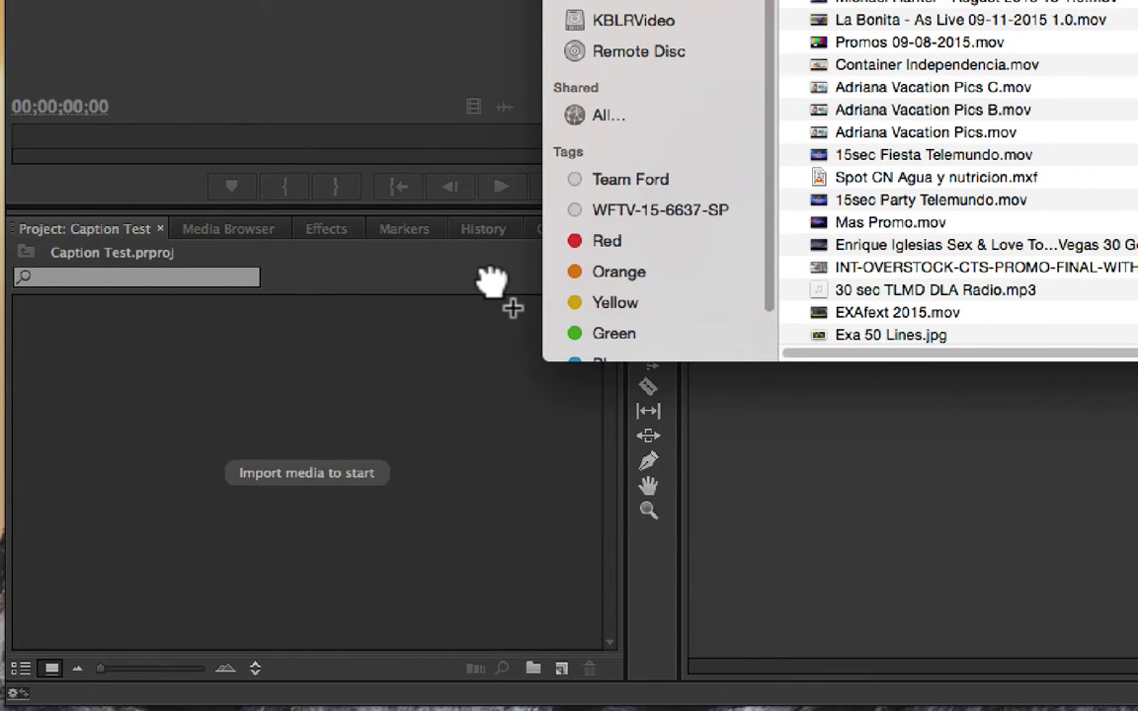
left_click(467, 380)
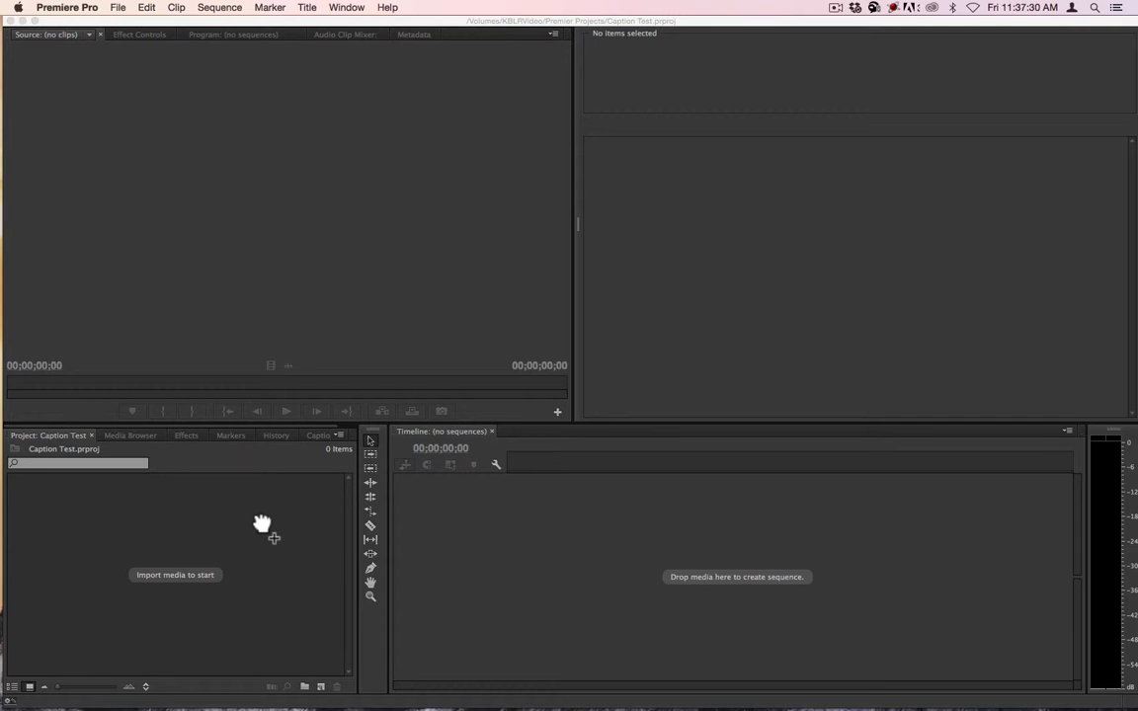
left_click_drag(262, 523, 263, 524)
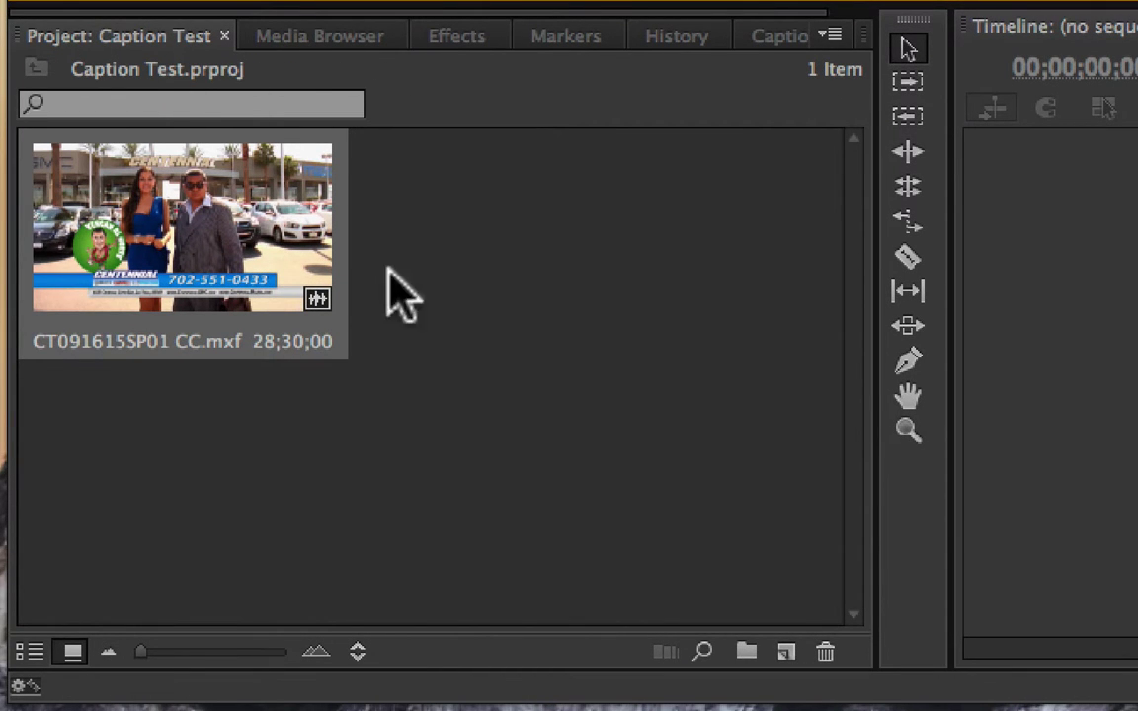
Step: Examine the imported clip's CEA-608 CC1 captions and check which caption streams it offers
left_click(787, 38)
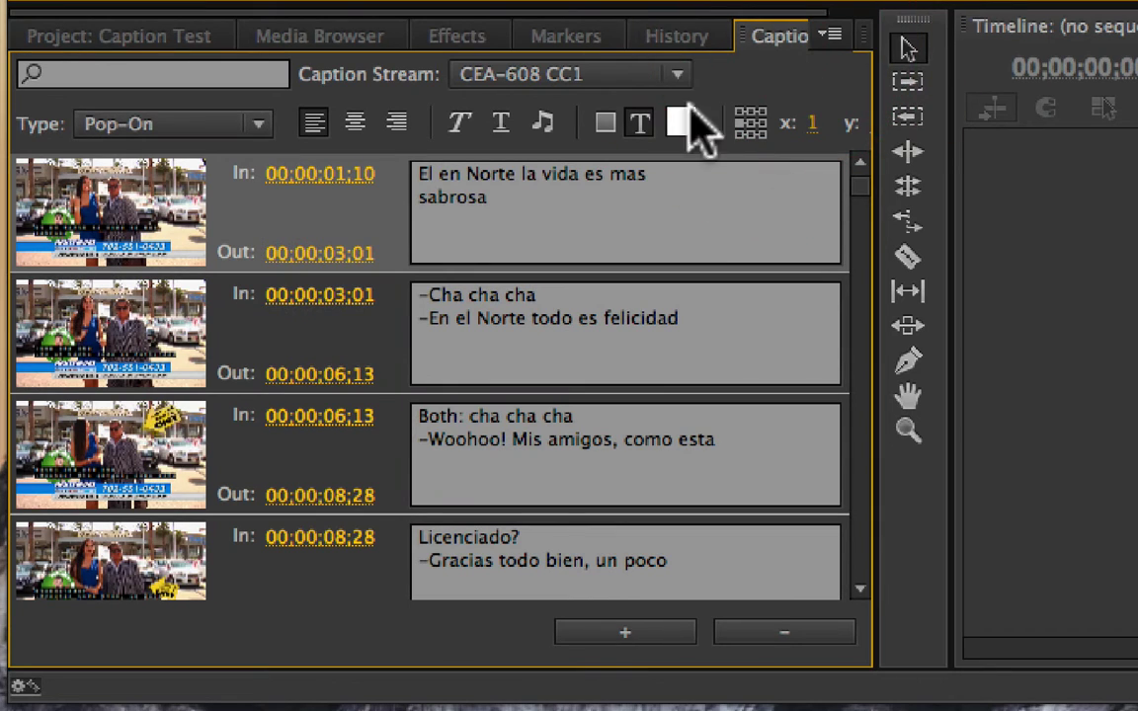
scroll(284, 266, "down", 10)
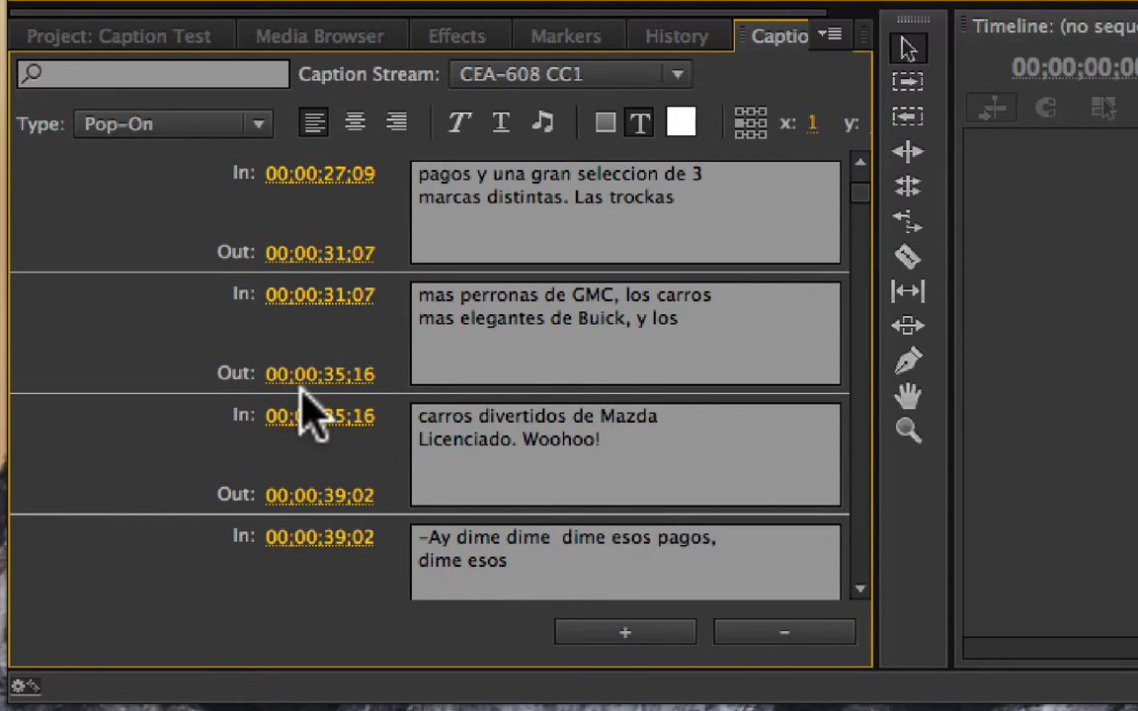
left_click(312, 464)
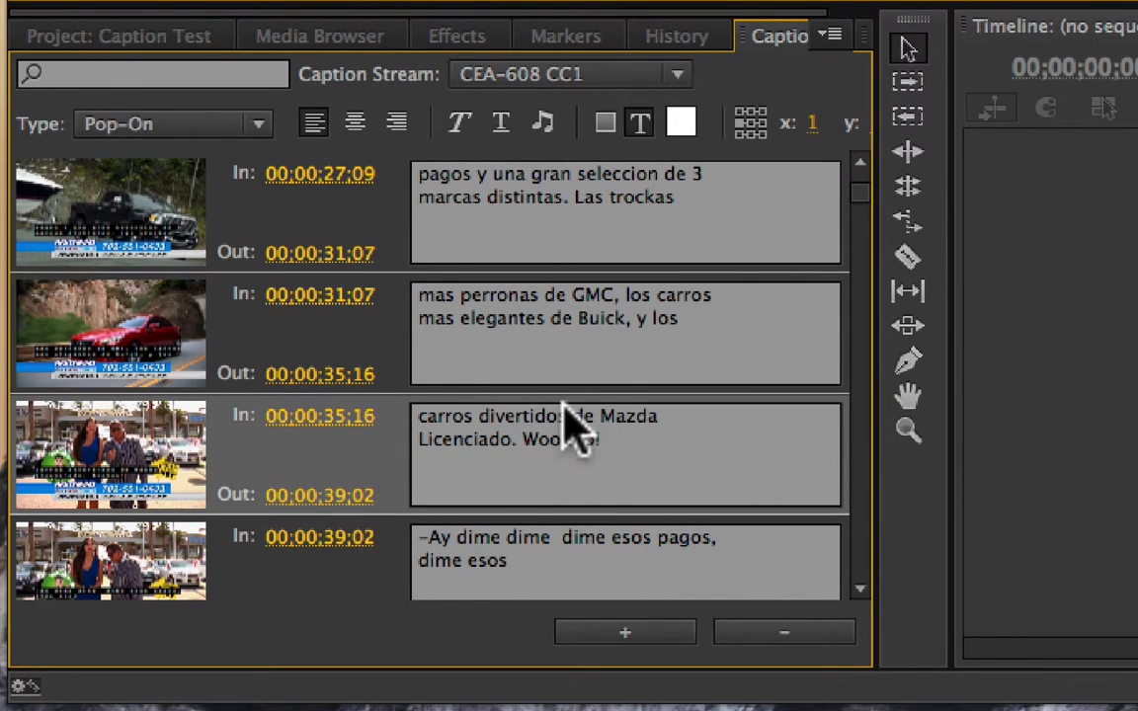
scroll(527, 435, "up", 10)
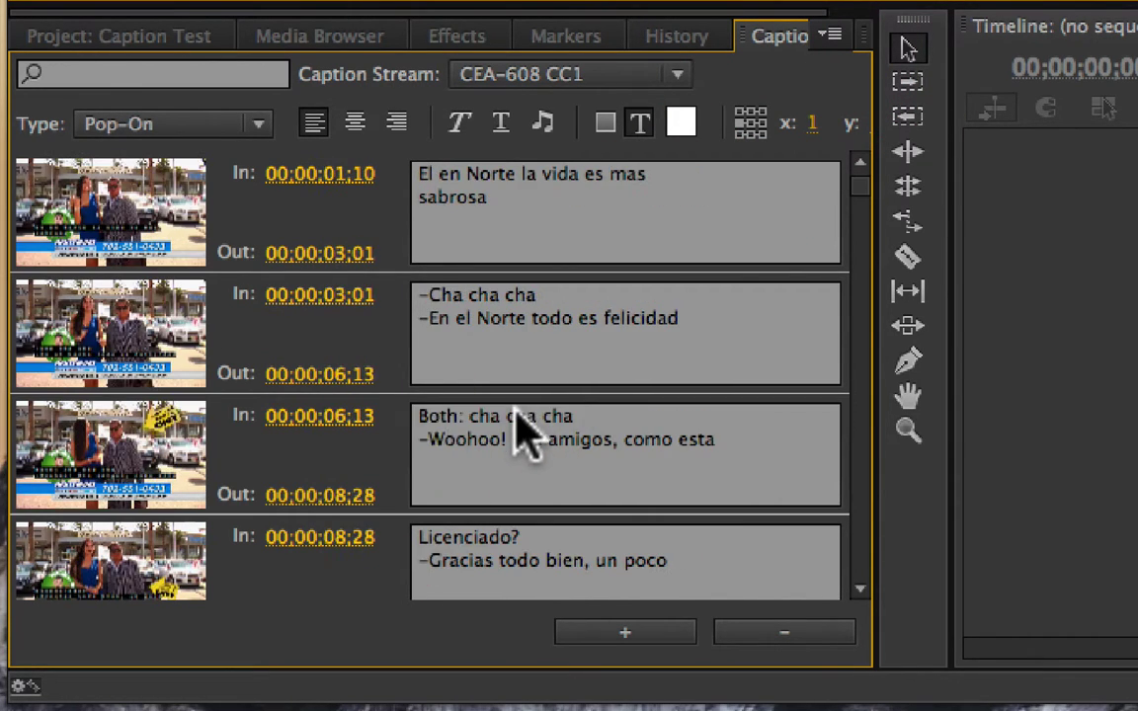
left_click(571, 76)
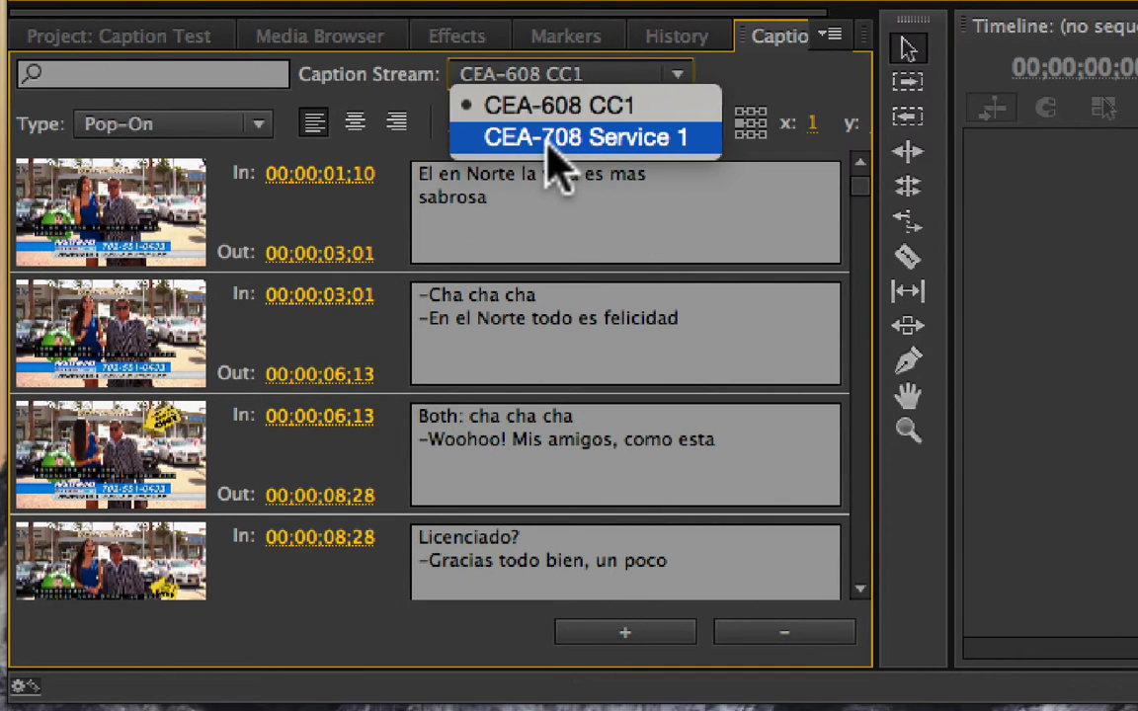
left_click(509, 105)
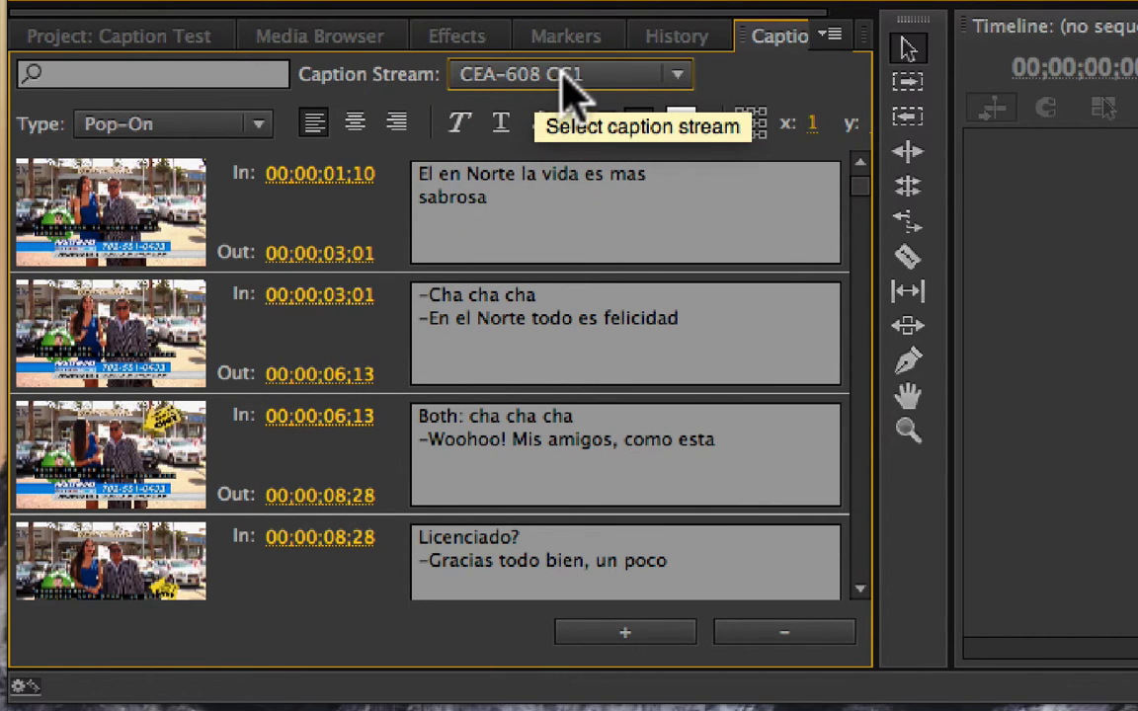
Step: Switch the caption stream to CEA-708 Service 1 and examine its caption text and in and out times
left_click(558, 72)
left_click(563, 138)
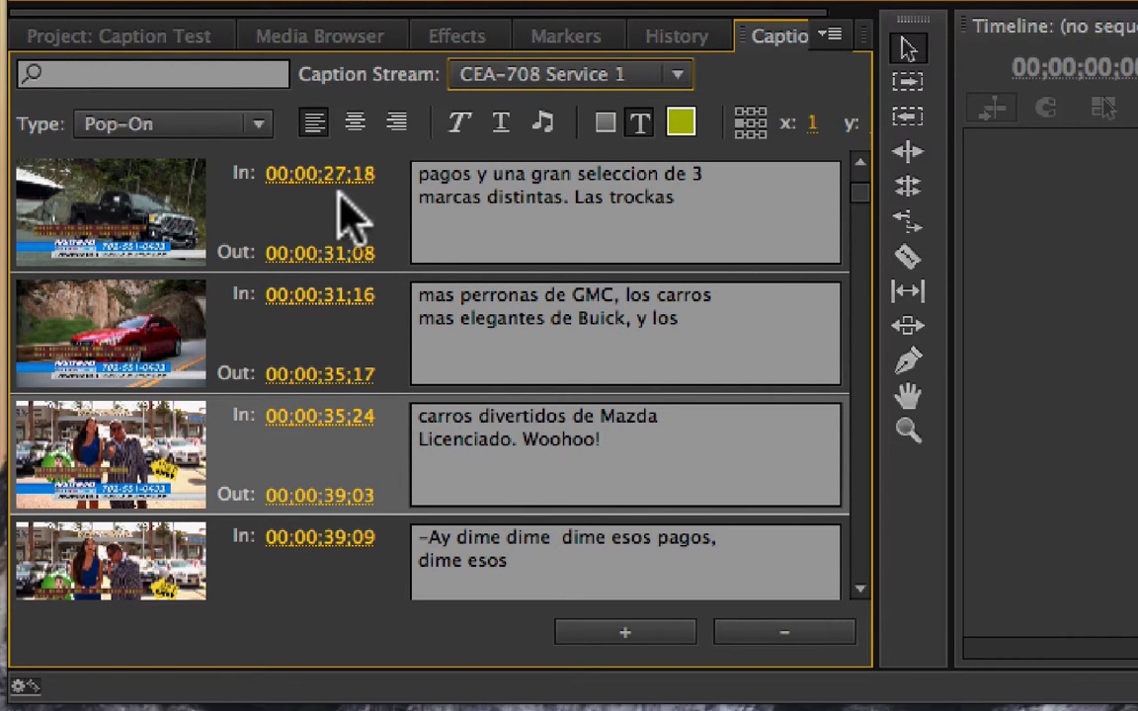
left_click(329, 226)
left_click(568, 75)
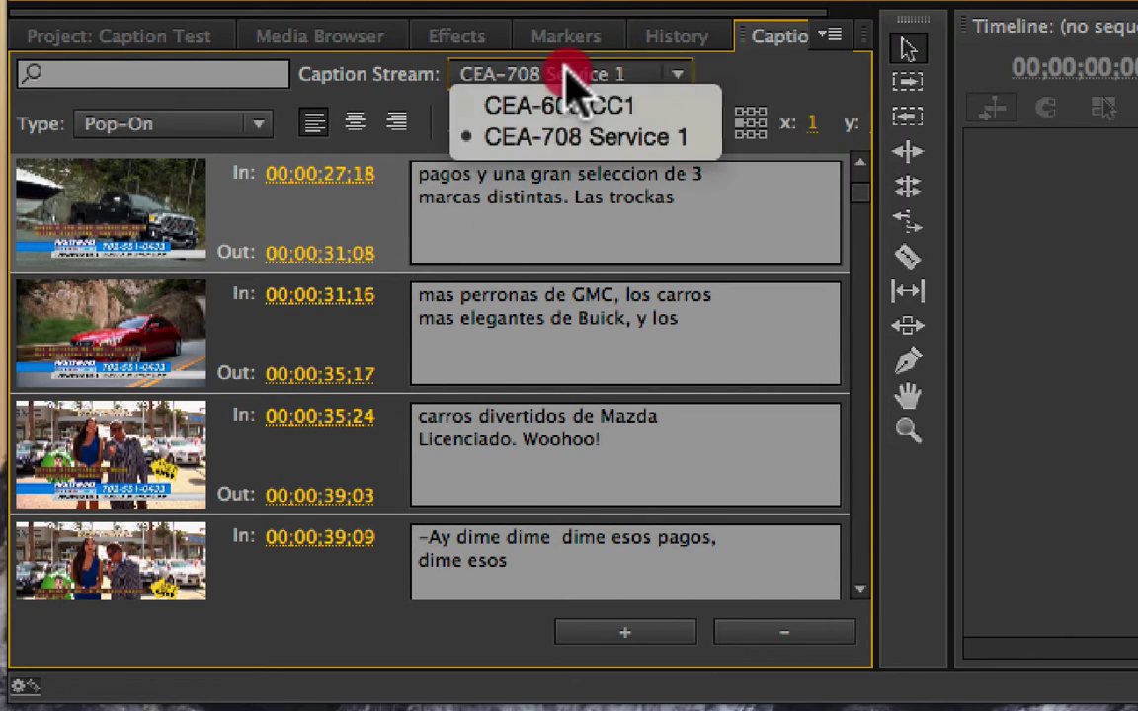
left_click(325, 246)
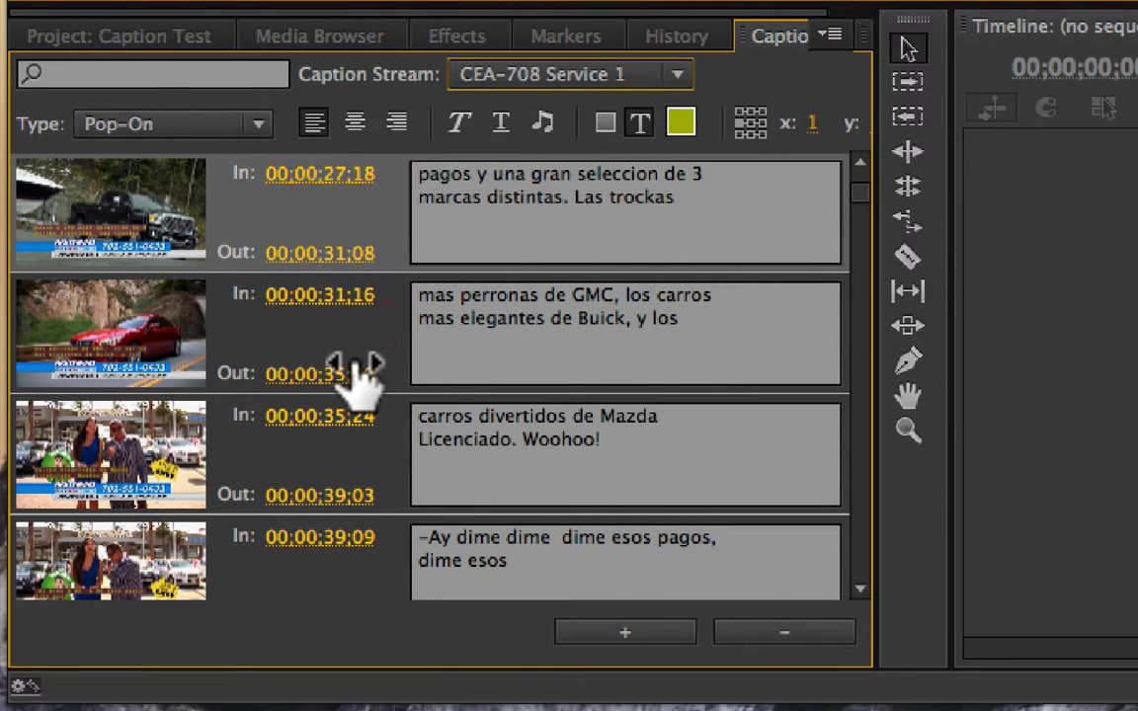
scroll(358, 375, "down", 15)
scroll(343, 444, "up", 15)
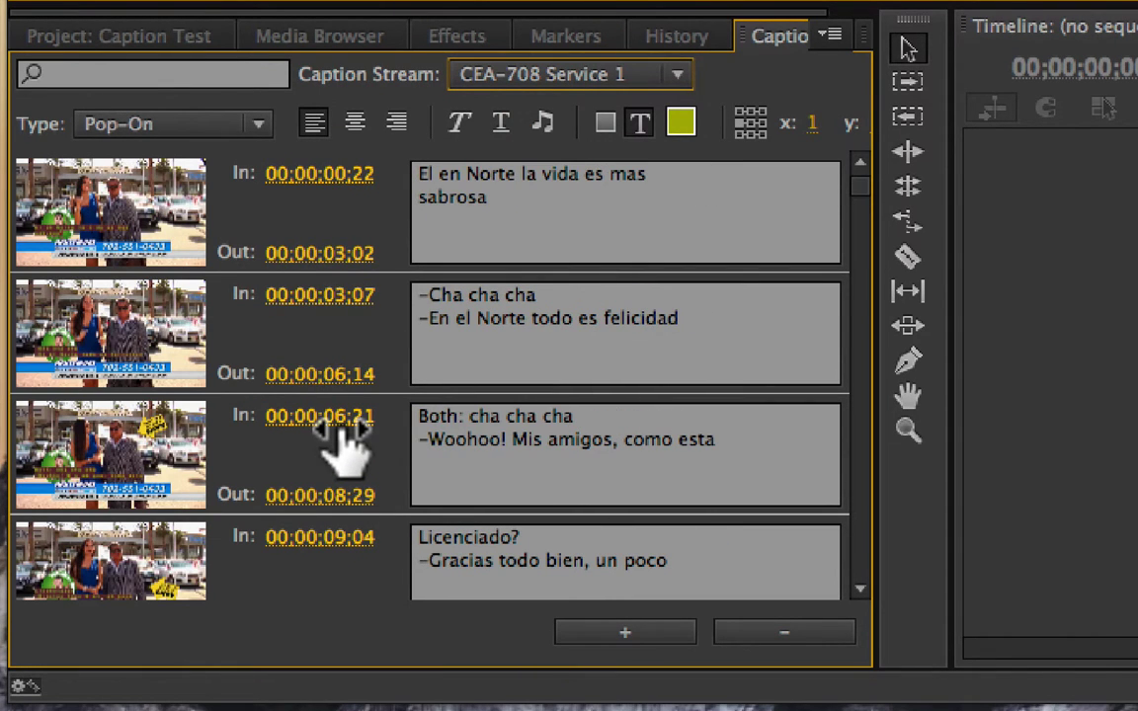
left_click(303, 206)
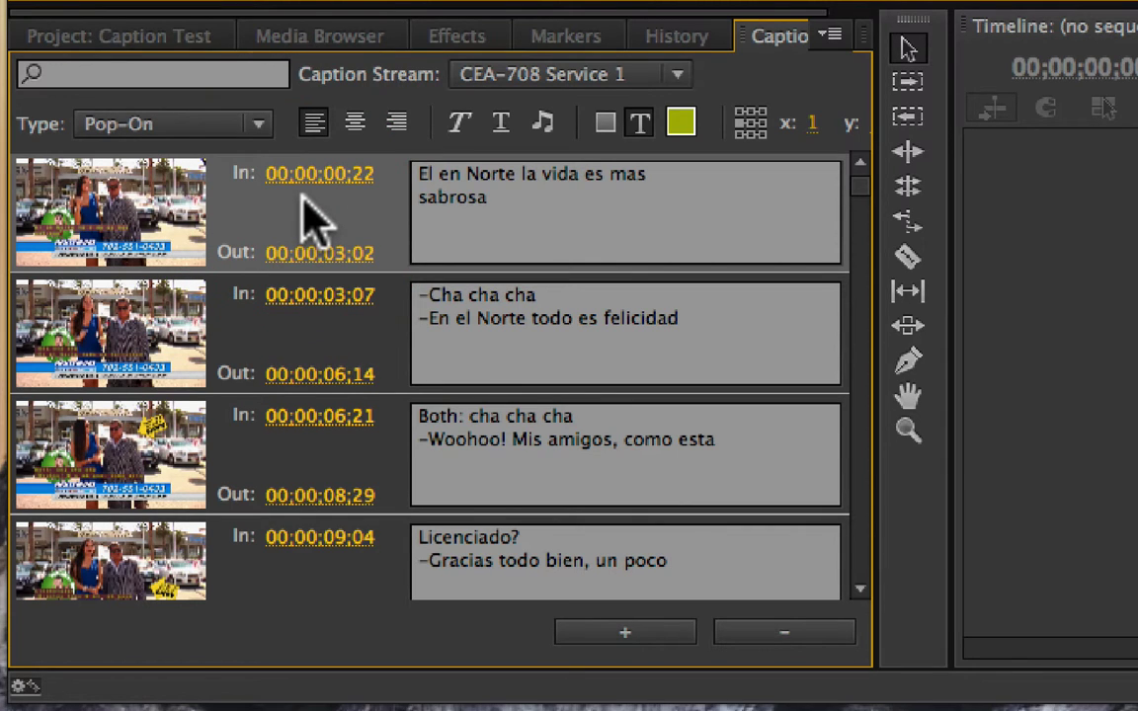
Step: Return the caption stream to CEA-608 CC1 and check the available stream choices again
left_click(652, 74)
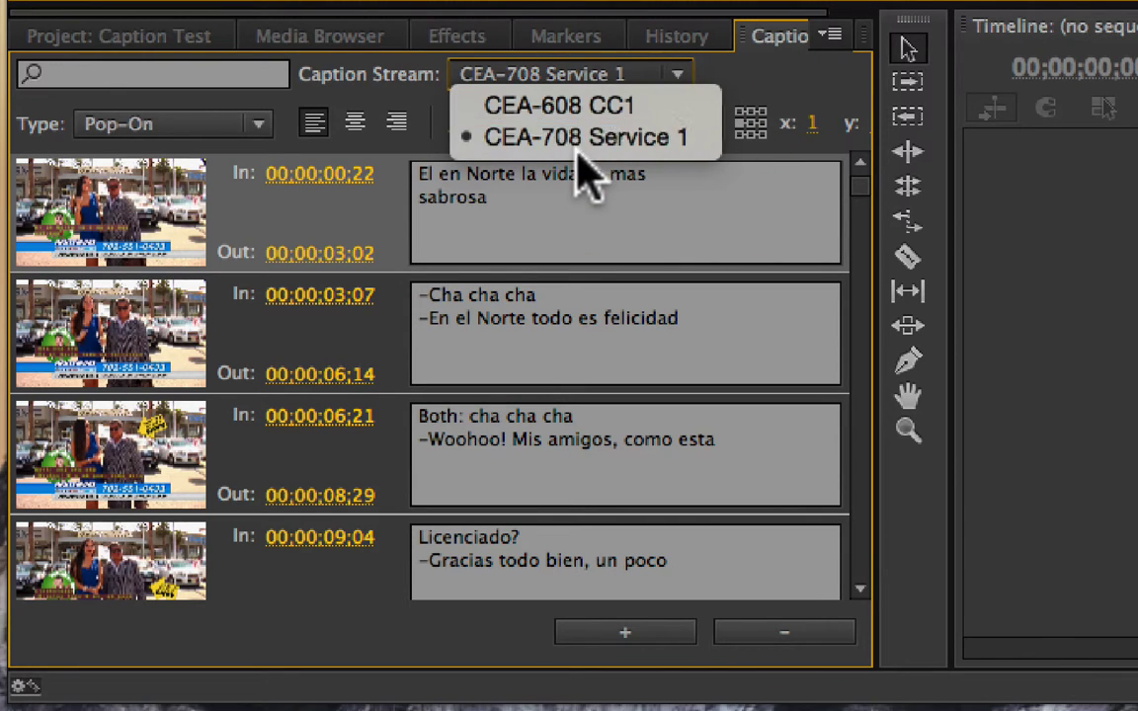
left_click(533, 105)
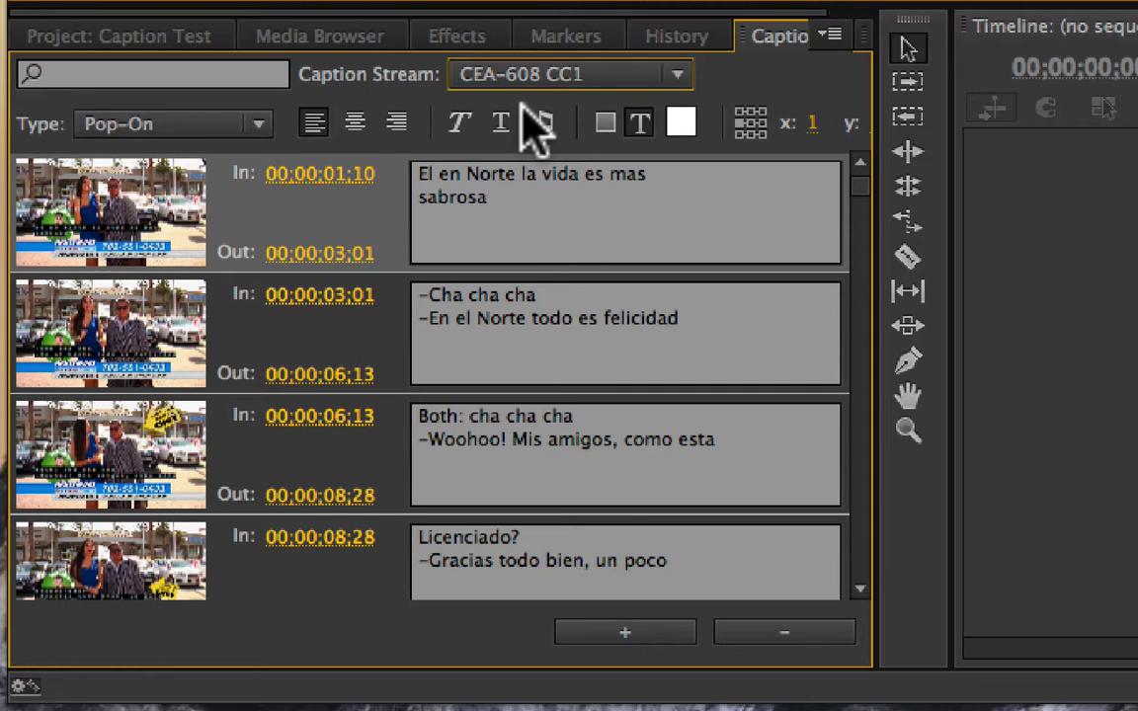
left_click(580, 64)
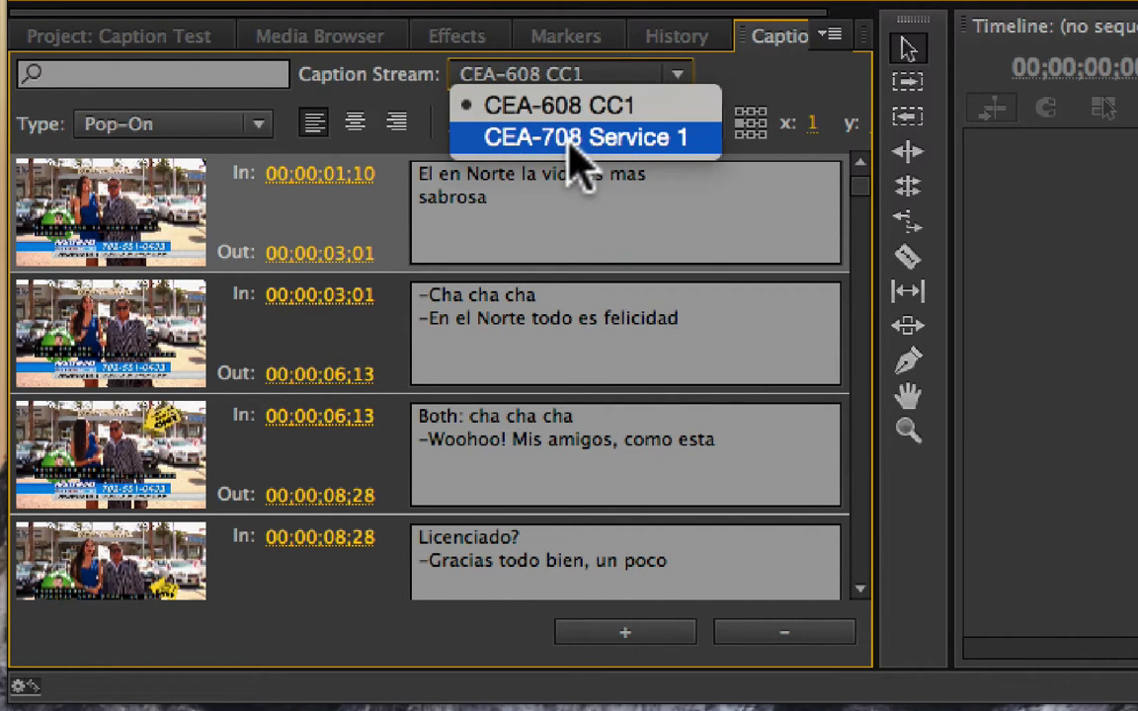
left_click(807, 83)
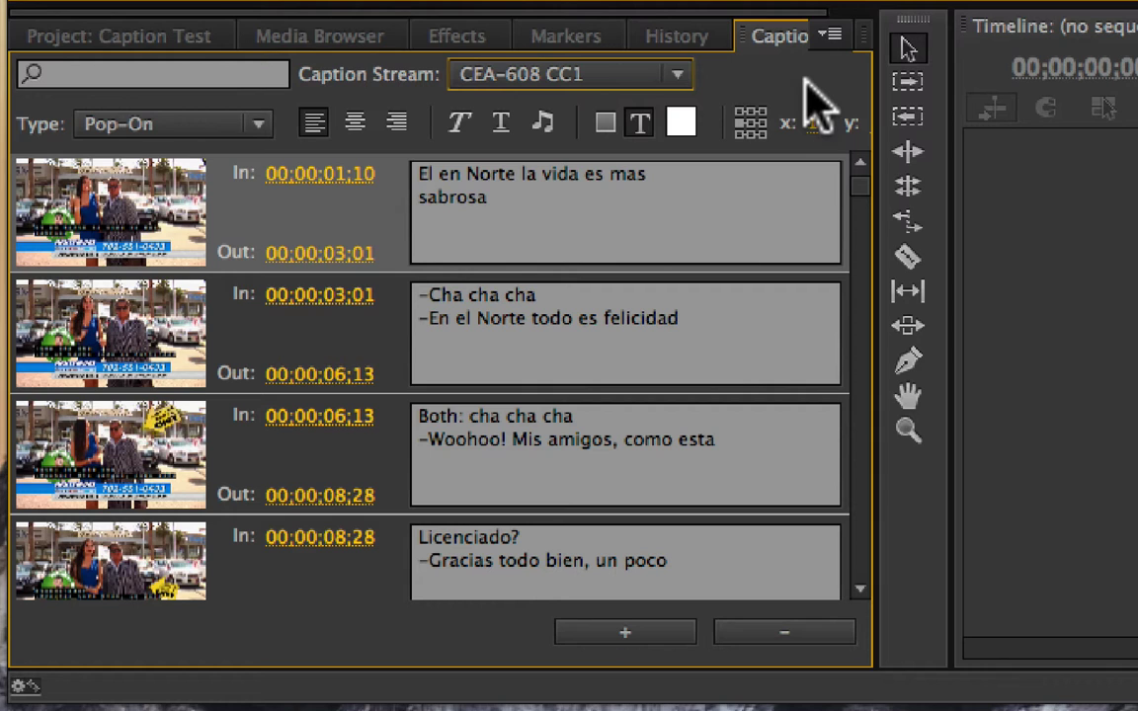
left_click(647, 77)
left_click(752, 100)
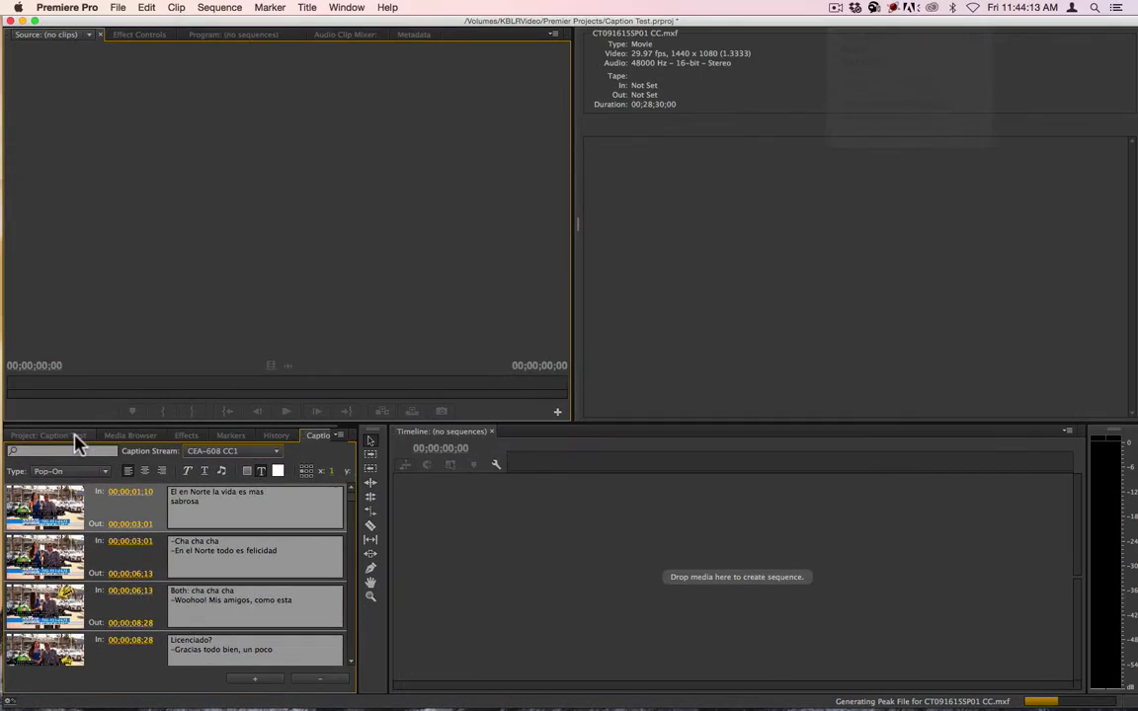
Step: Delete CT091615SP01 CC.mxf from the project, quit Premiere Pro without saving, and reposition the Spot Transfers window
left_click(159, 35)
left_click(89, 487)
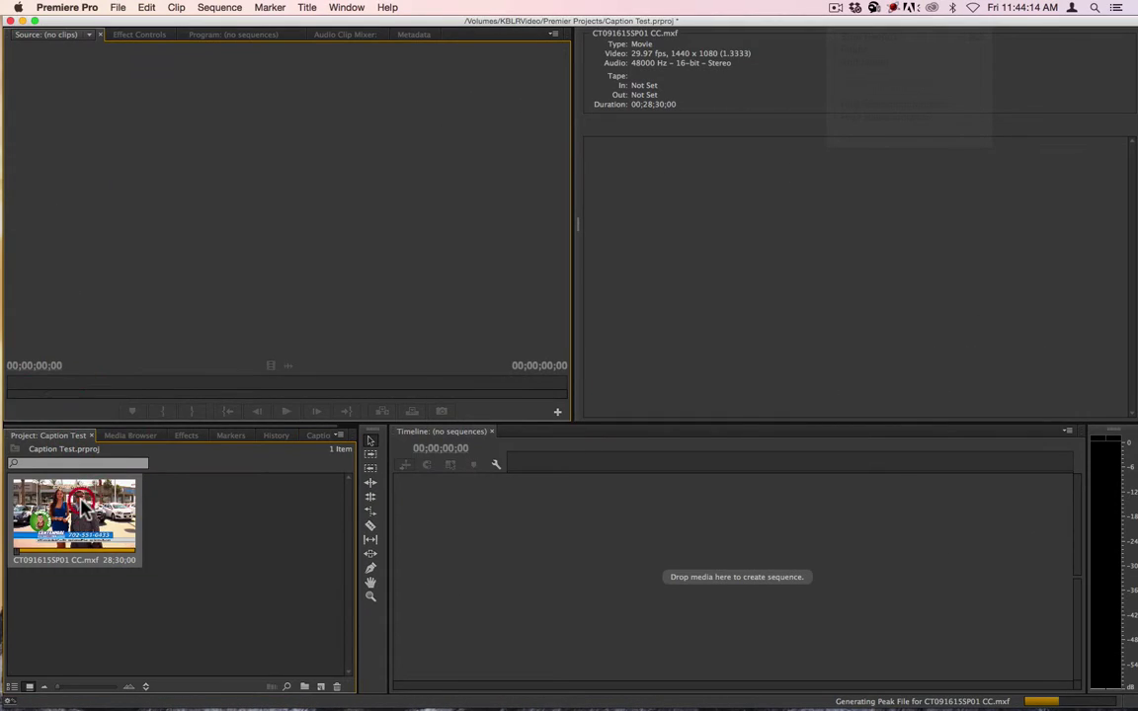
key("BackSpace")
key("super+q")
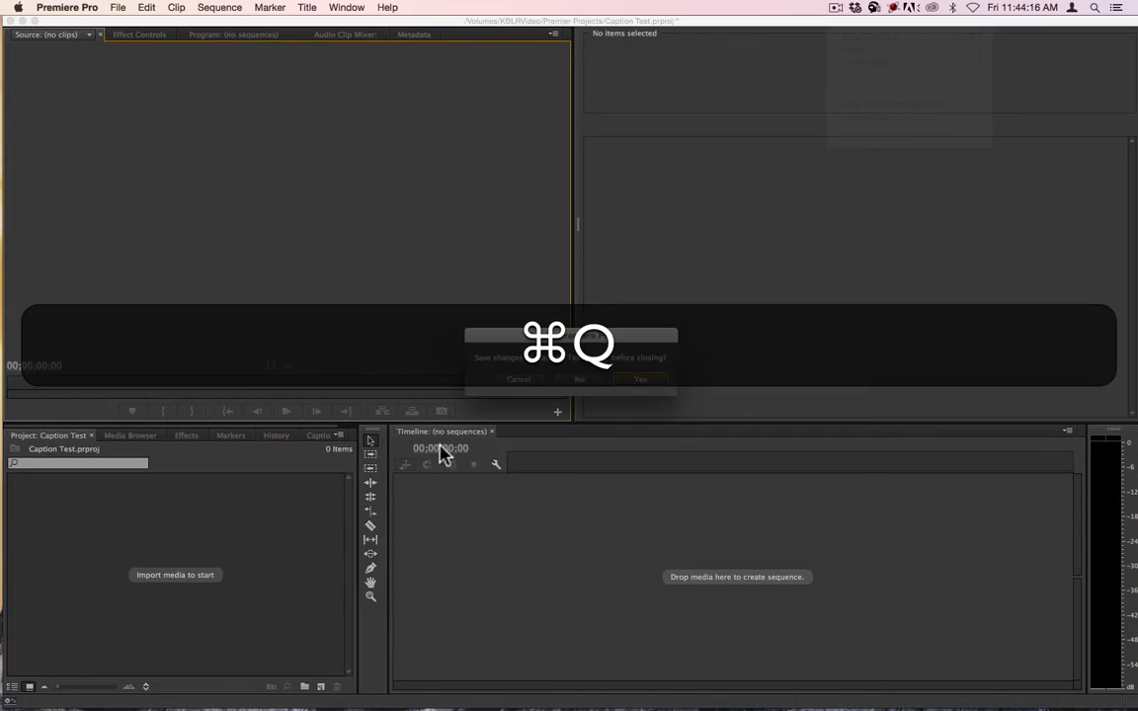
left_click(548, 390)
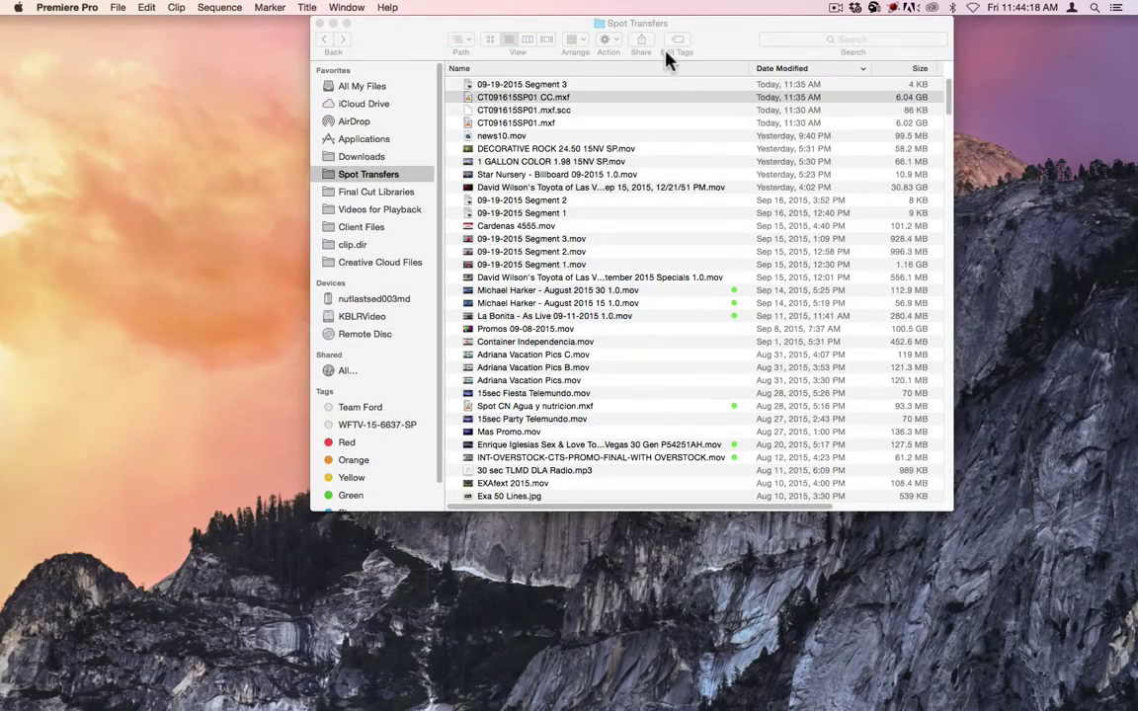
left_click_drag(711, 37, 579, 105)
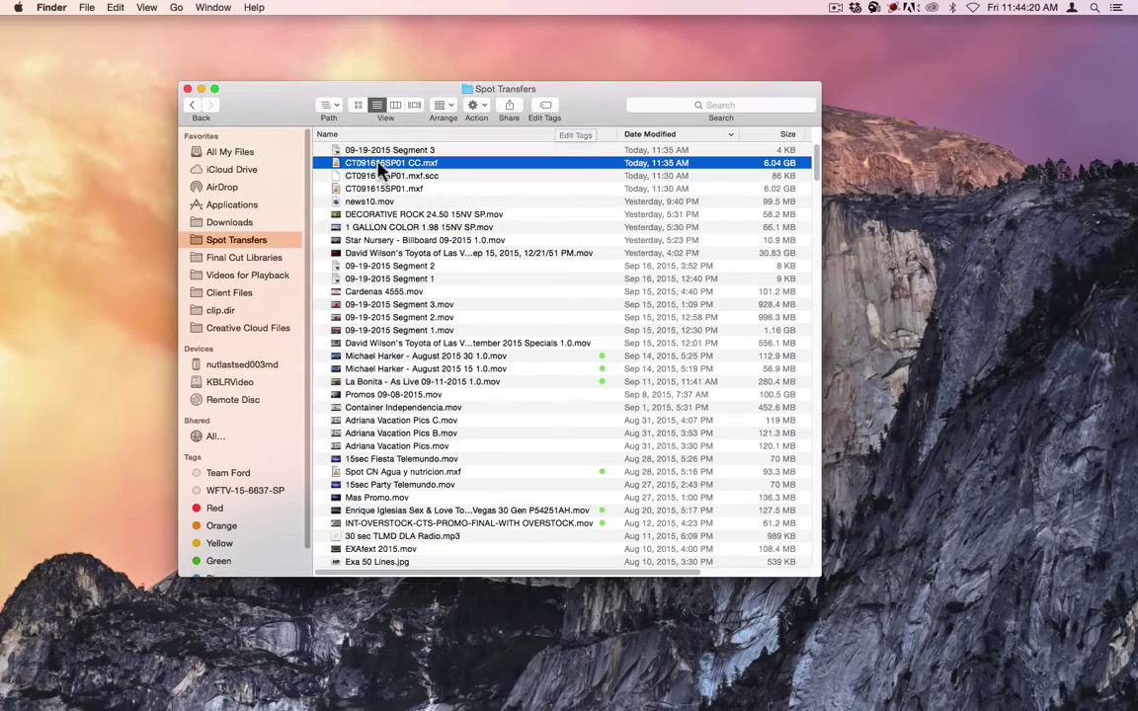